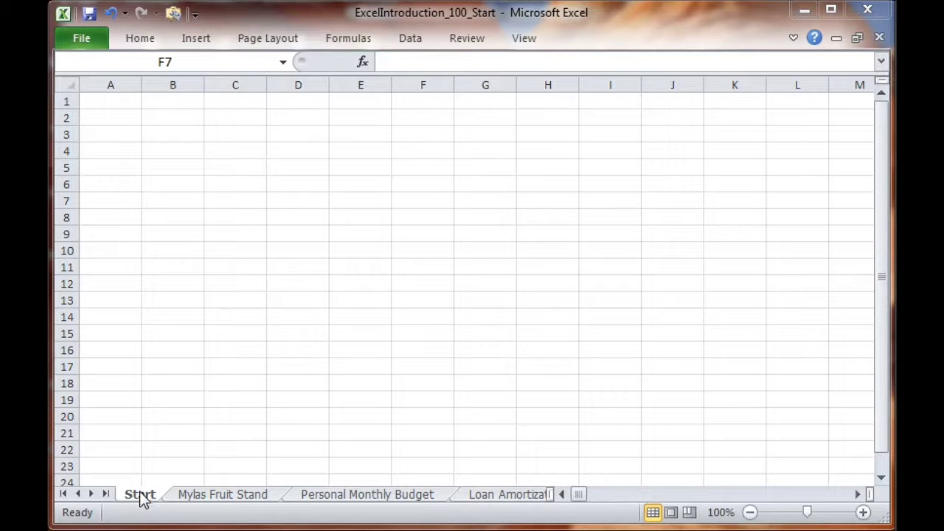
Display the Page Layout commands and check the Minimize the Ribbon option.
left_click(278, 38)
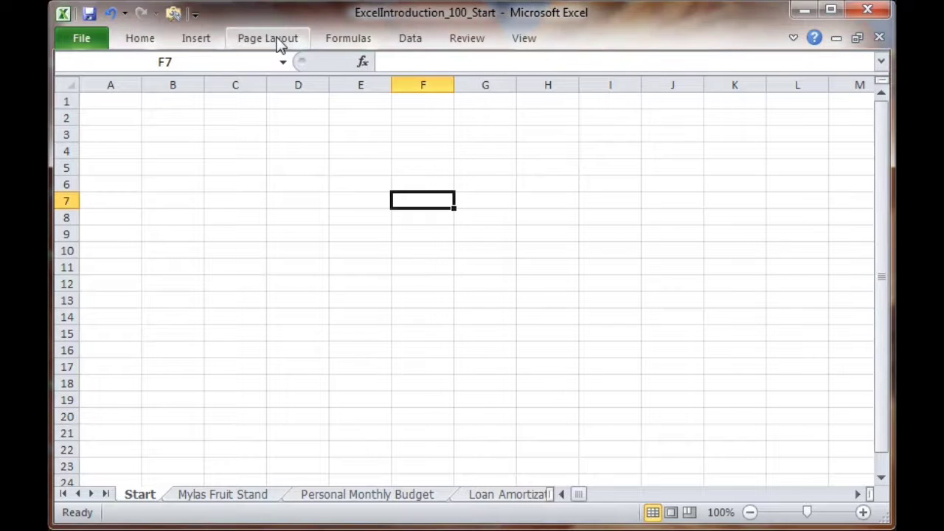
left_click(278, 42)
right_click(286, 109)
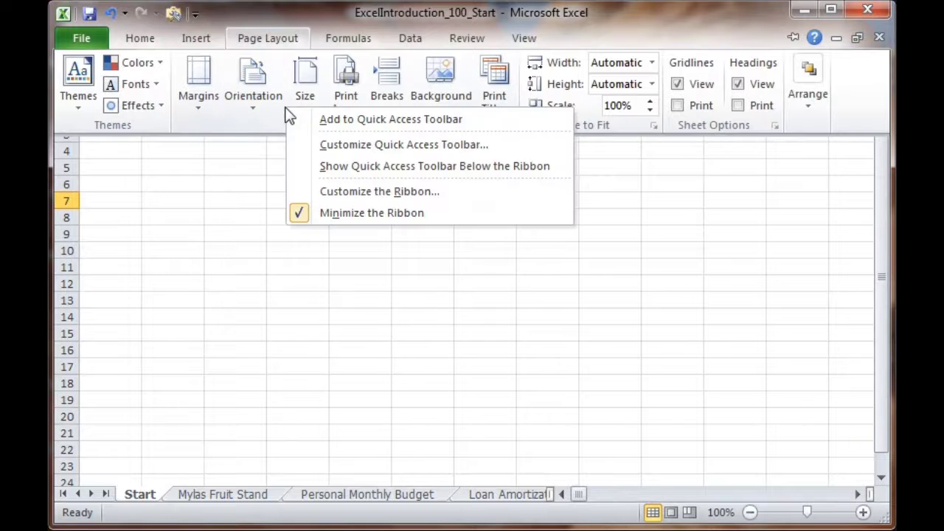
left_click(317, 215)
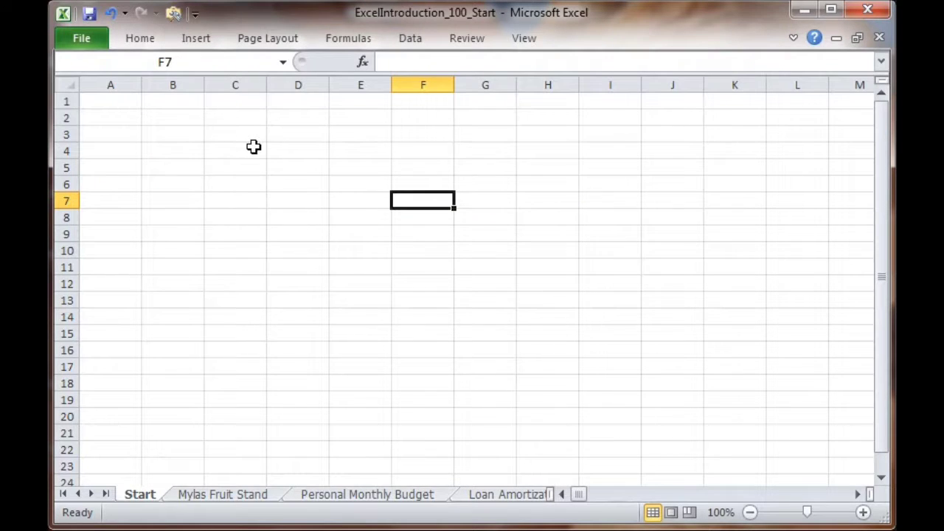
Select the block of cells from A1 through row 25 on the Start sheet, and deselect it by selecting I13.
left_click(367, 120)
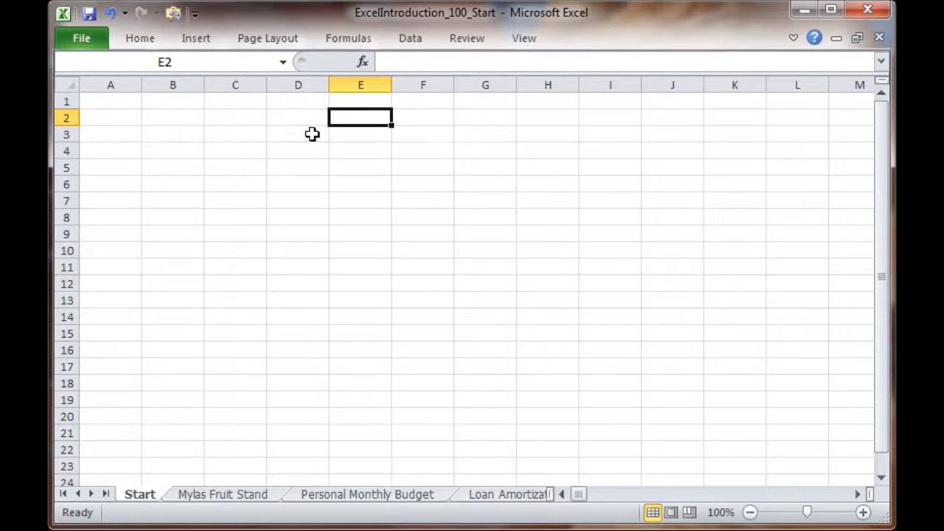
left_click_drag(108, 102, 847, 466)
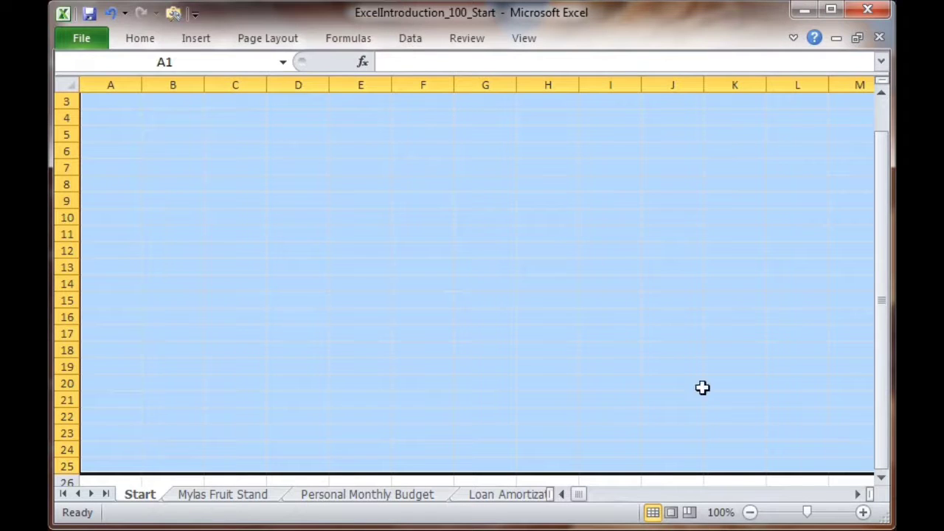
left_click(674, 286)
left_click(607, 262)
scroll(607, 263, "up", 1)
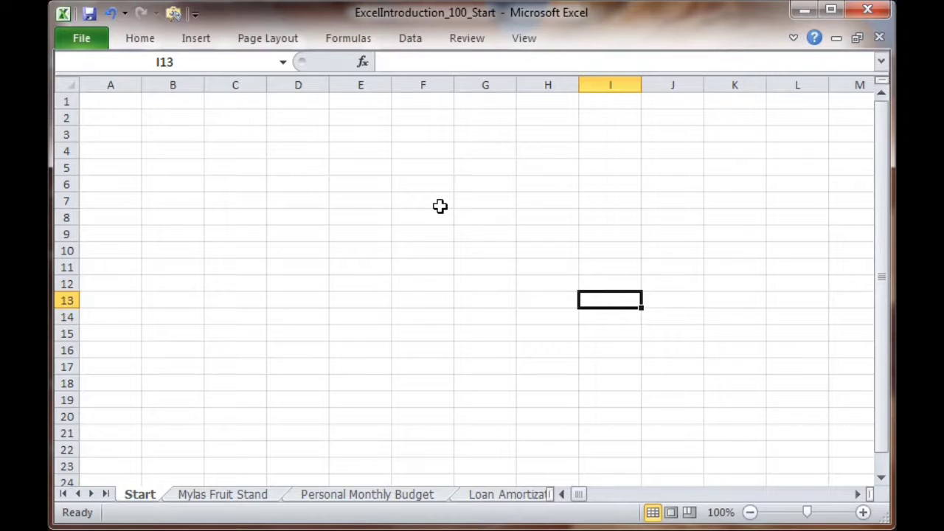
Select several single cells around the Start sheet, including D7, ending on I13.
left_click(521, 210)
left_click(310, 206)
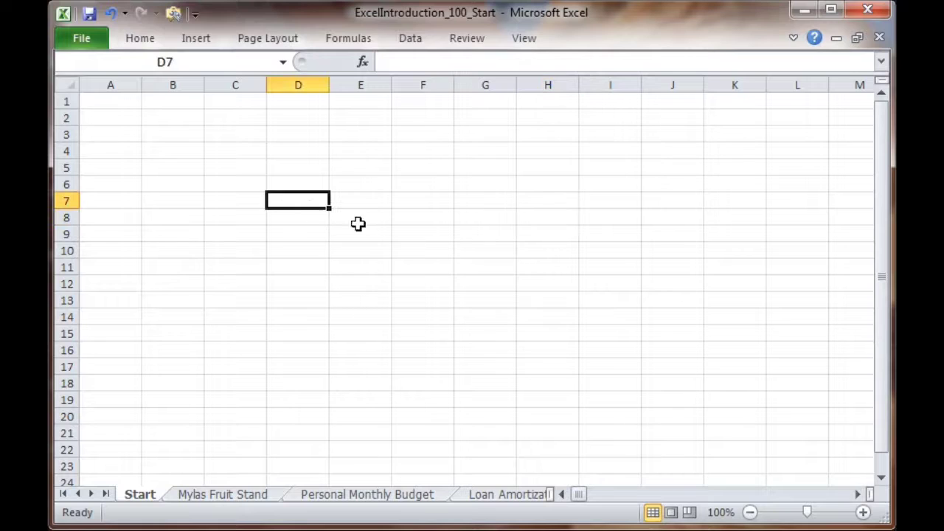
left_click(578, 222)
left_click(617, 301)
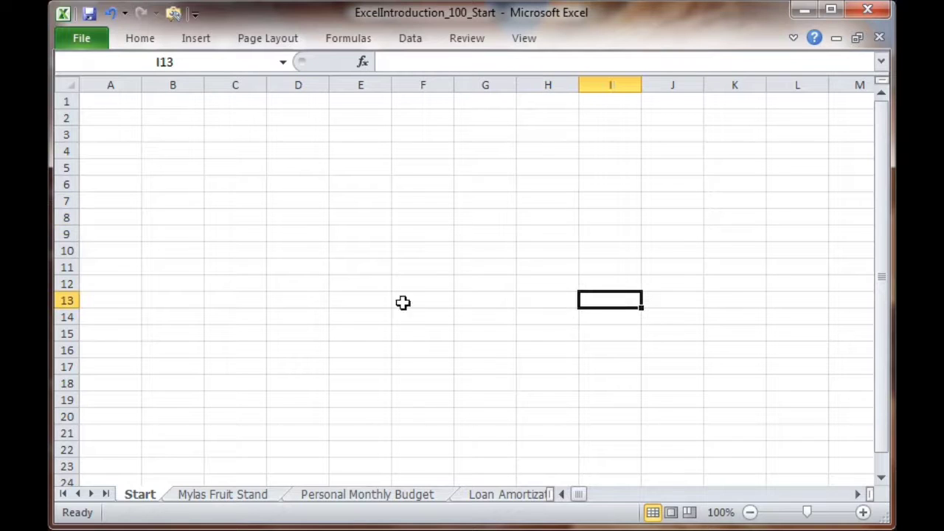
Enter the text "Hello There" in cell C10 of the Start sheet.
left_click(242, 251)
type("Hello There")
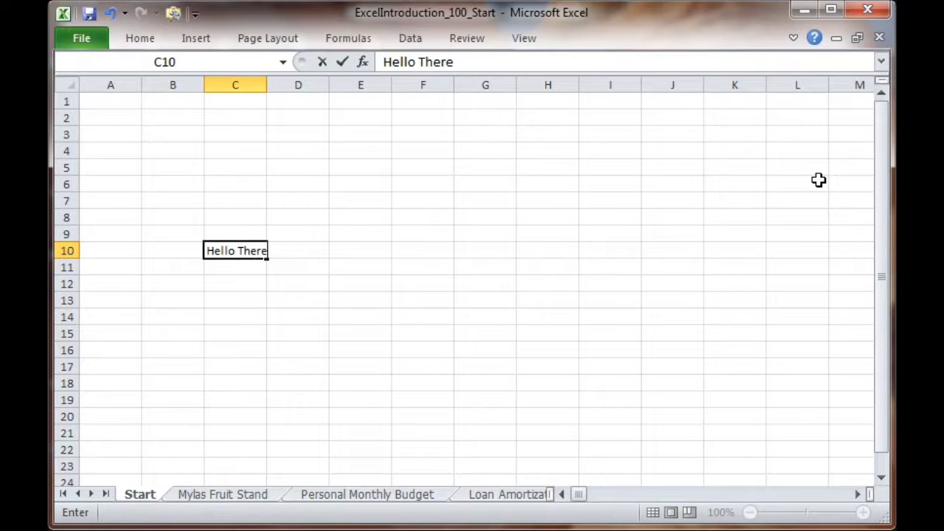
key("Return")
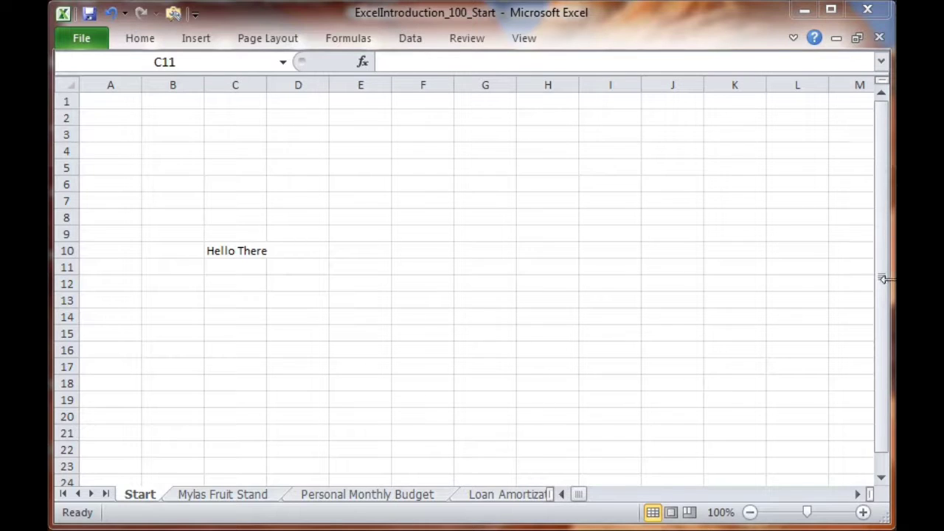
Enter the text "Way down here!" in cell C78 of the Start sheet.
left_click(883, 479)
scroll(882, 480, "down", 6)
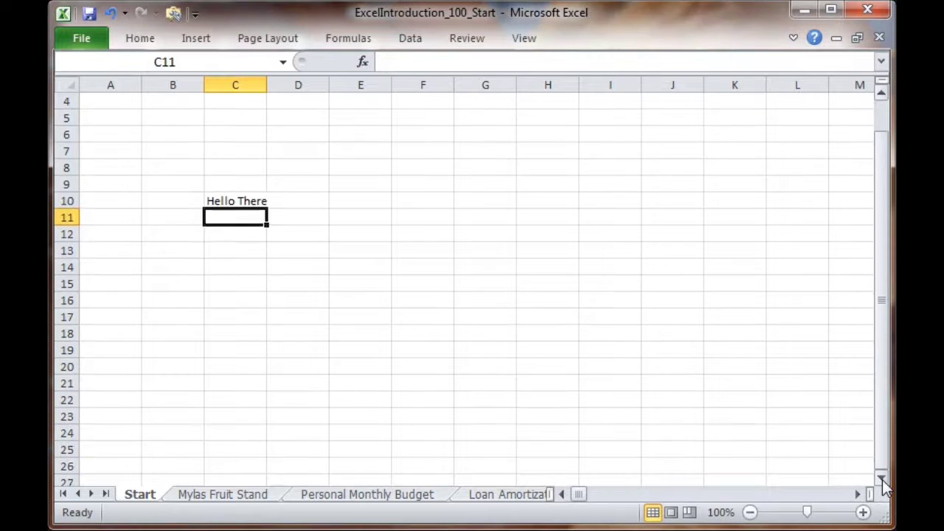
left_click_drag(882, 480, 882, 480)
left_click(223, 314)
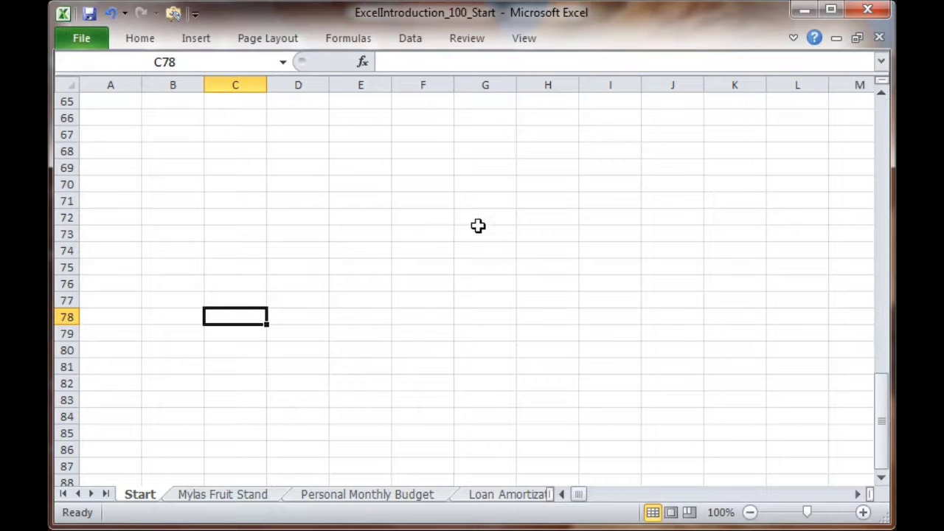
type("W")
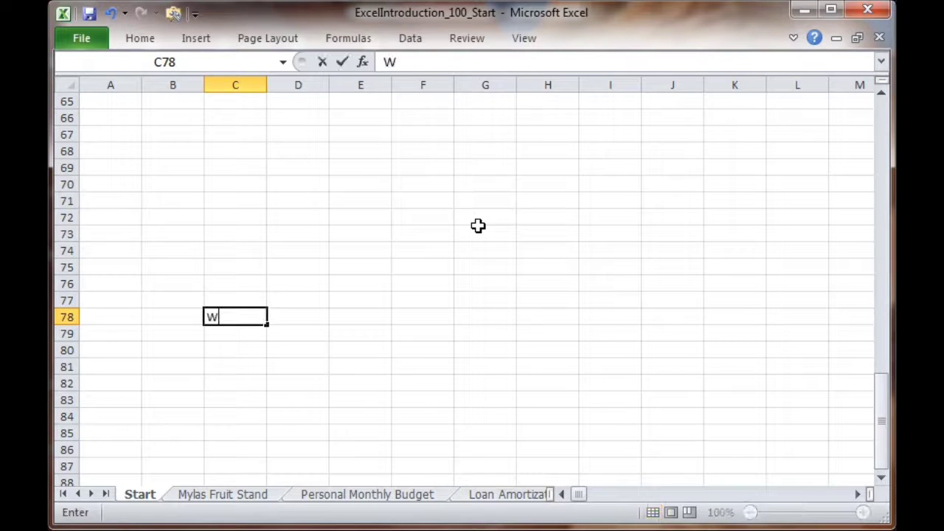
type("ay down here!")
key("Return")
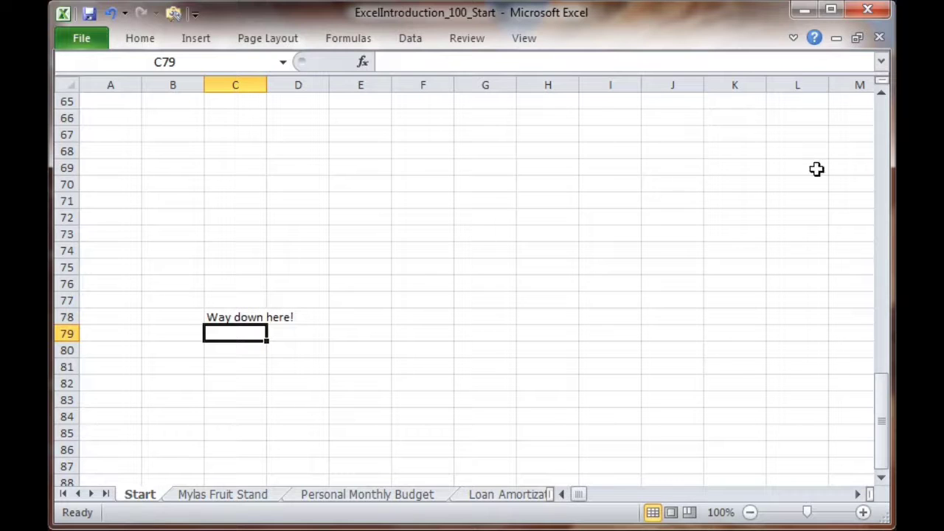
Look through the Start sheet from row 1, across the columns to AB and back, and down past row 100.
left_click(885, 98)
left_click(885, 98)
left_click(884, 98)
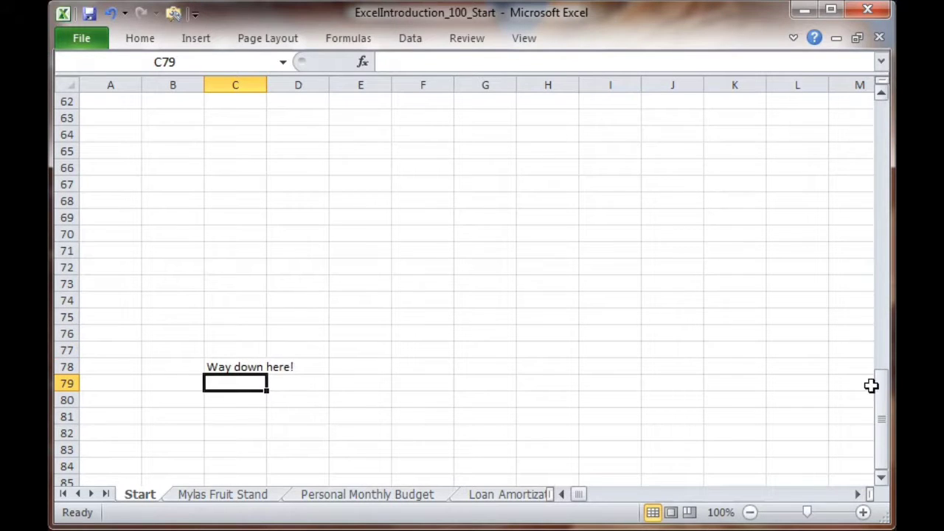
left_click_drag(886, 415, 883, 114)
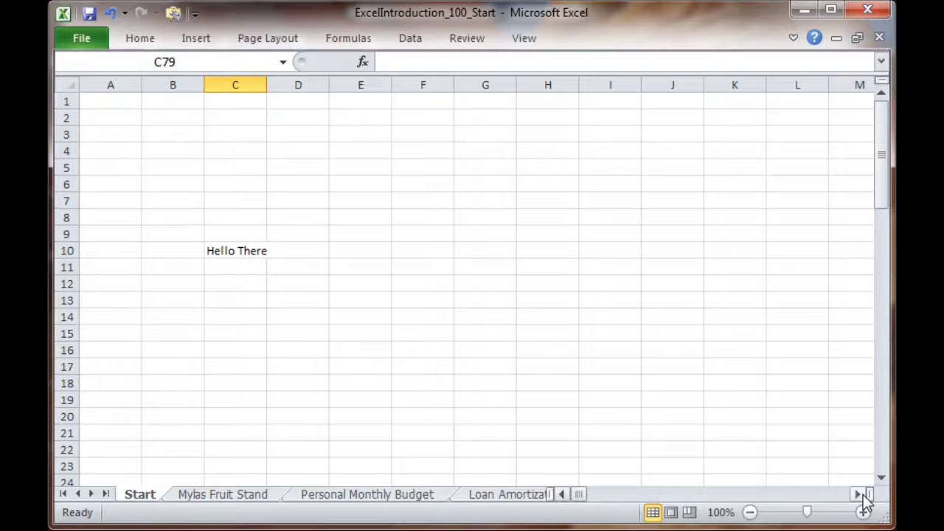
left_click_drag(862, 496, 862, 494)
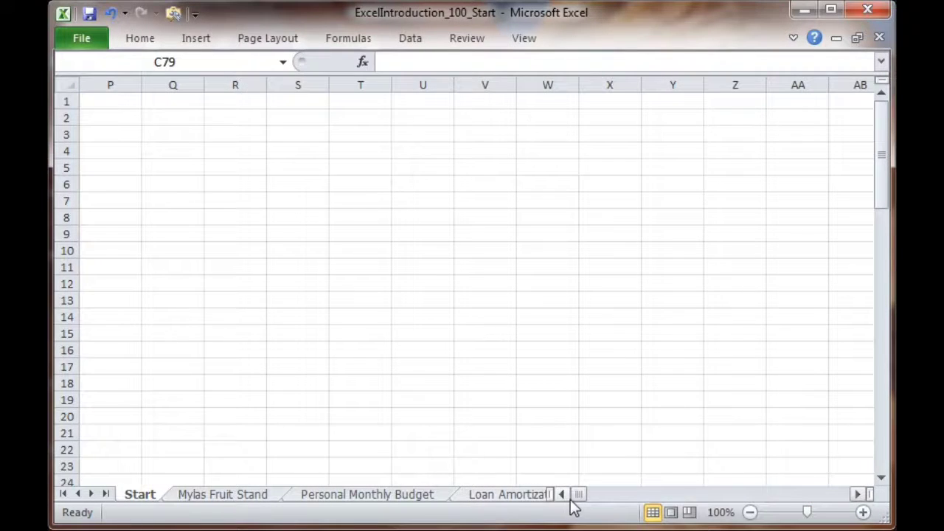
mouse_move(565, 496)
left_mouse_down()
mouse_move(819, 506)
mouse_move(616, 512)
mouse_move(559, 501)
left_mouse_up()
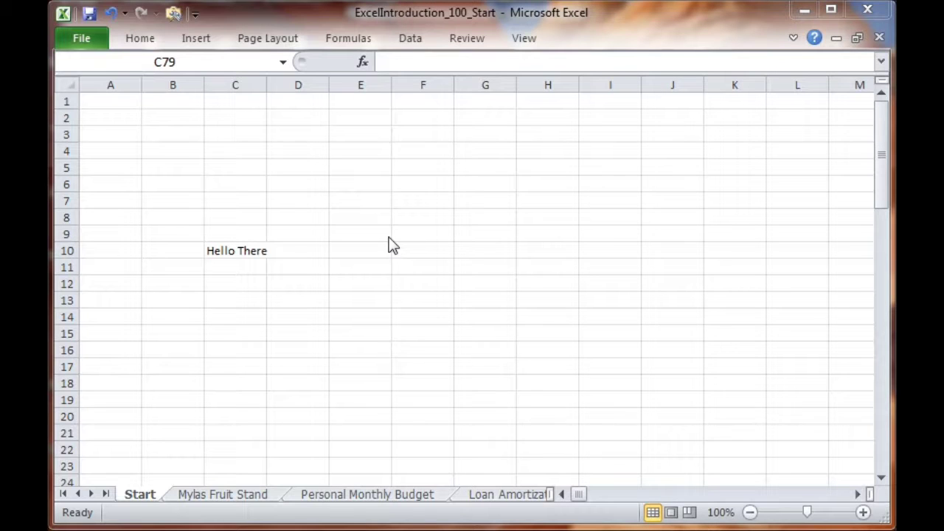
scroll(384, 245, "down", 17)
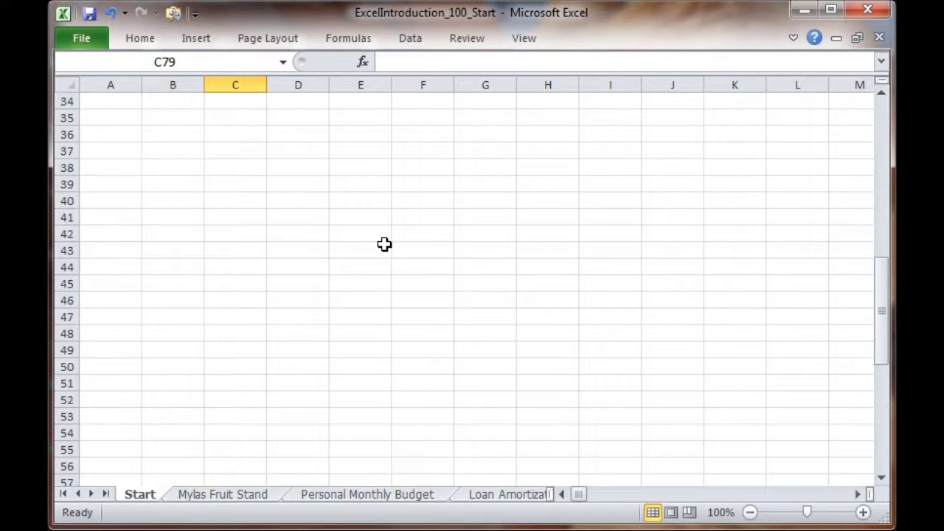
scroll(385, 244, "down", 11)
scroll(384, 244, "down", 15)
scroll(385, 244, "up", 20)
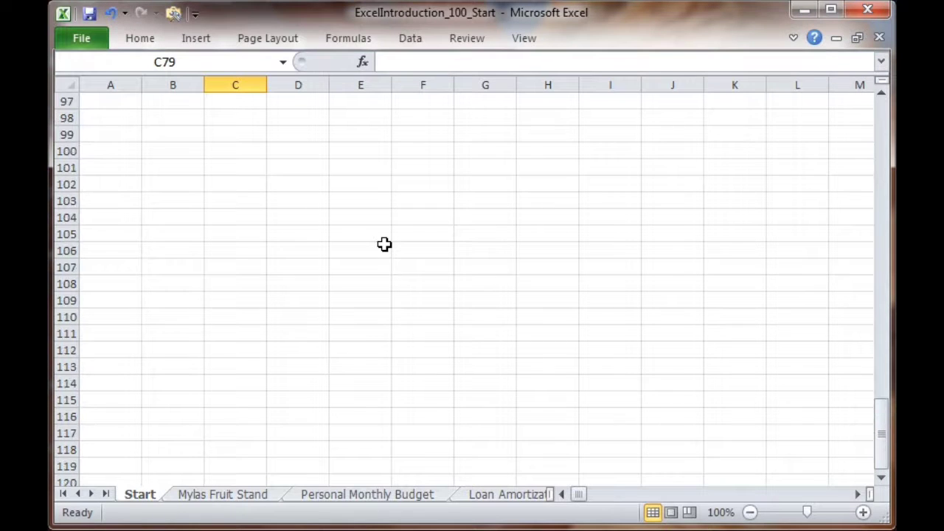
scroll(385, 245, "up", 5)
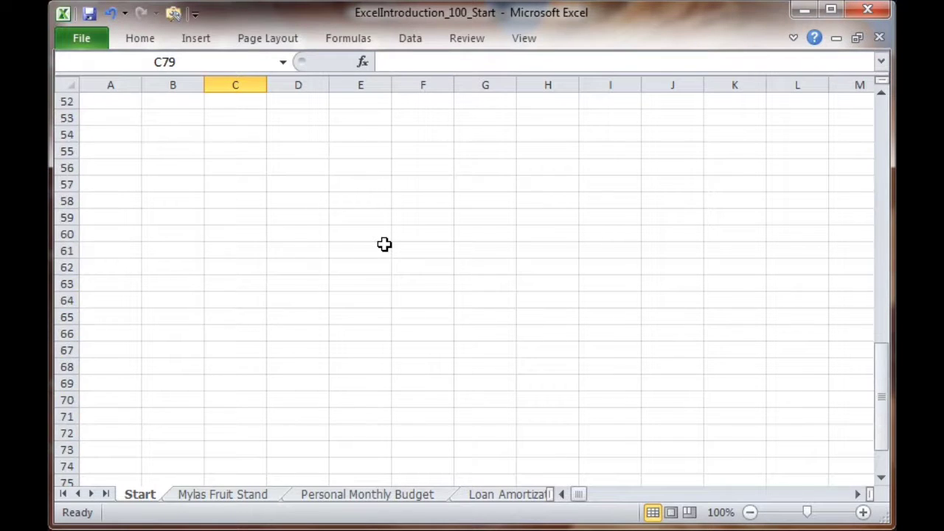
Select cells I63, G64 and F63 in turn, and move the selection cell by cell to F61.
left_click(628, 281)
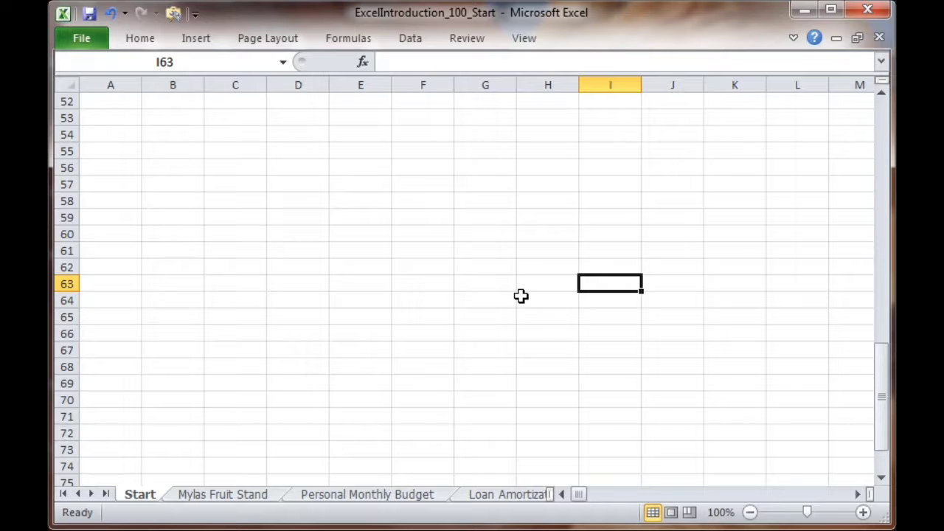
left_click(456, 294)
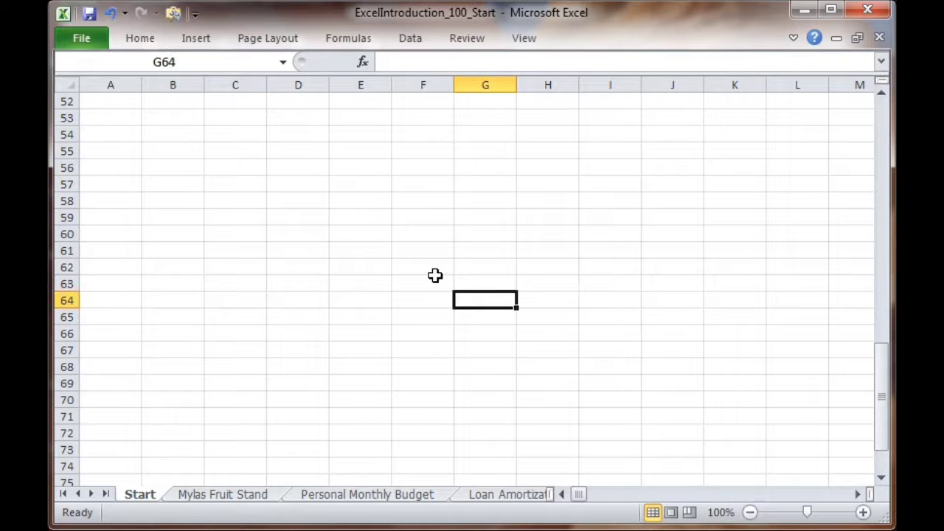
left_click(436, 277)
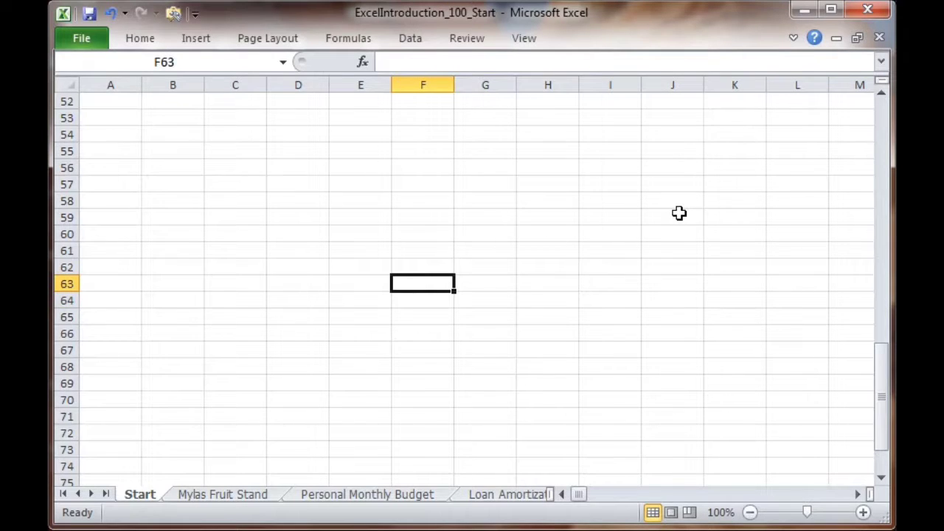
key("Up")
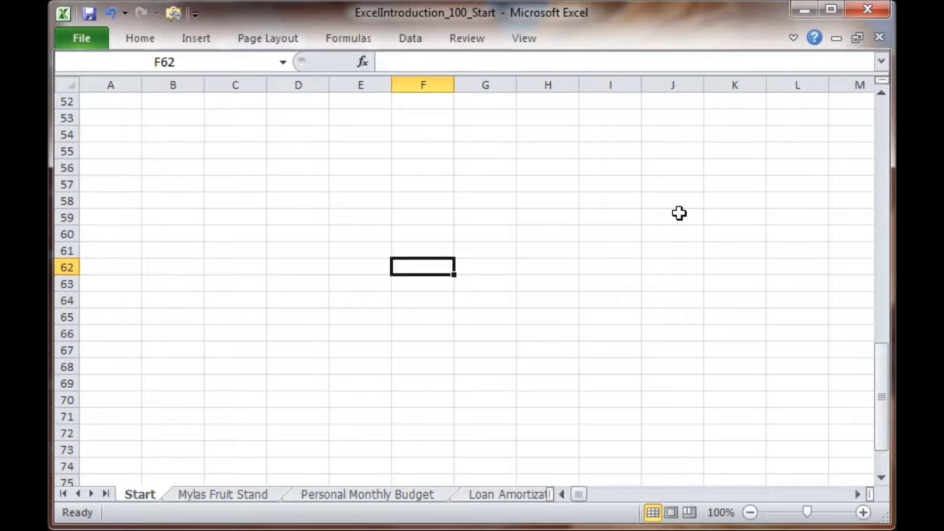
key("Right")
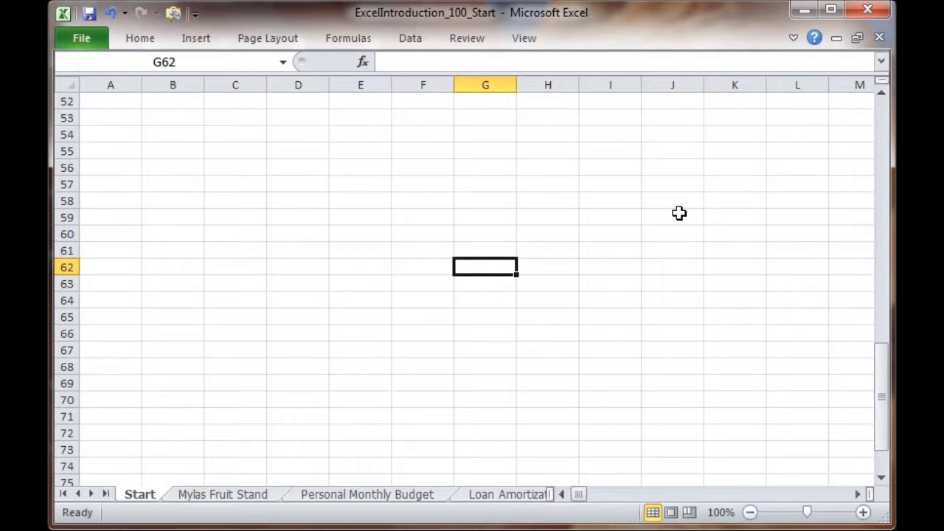
key("Down")
key("Left")
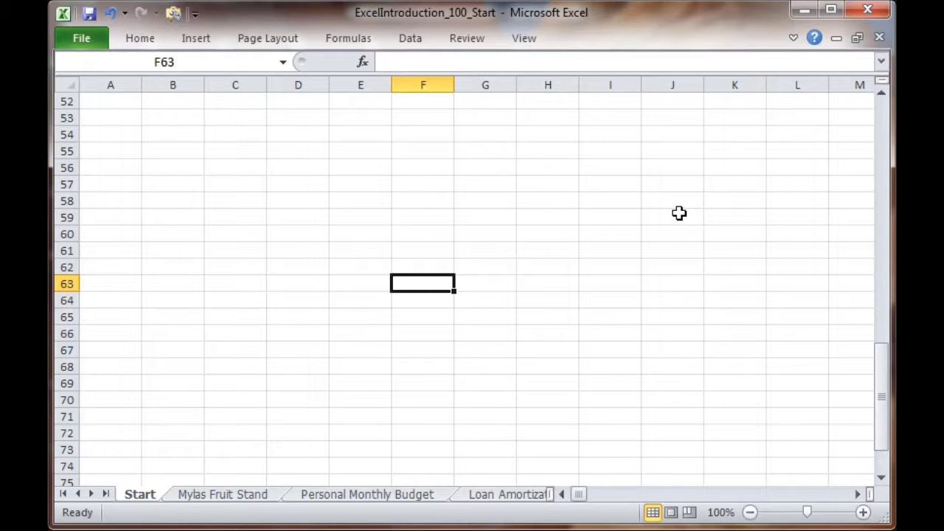
key("Up")
key("Up")
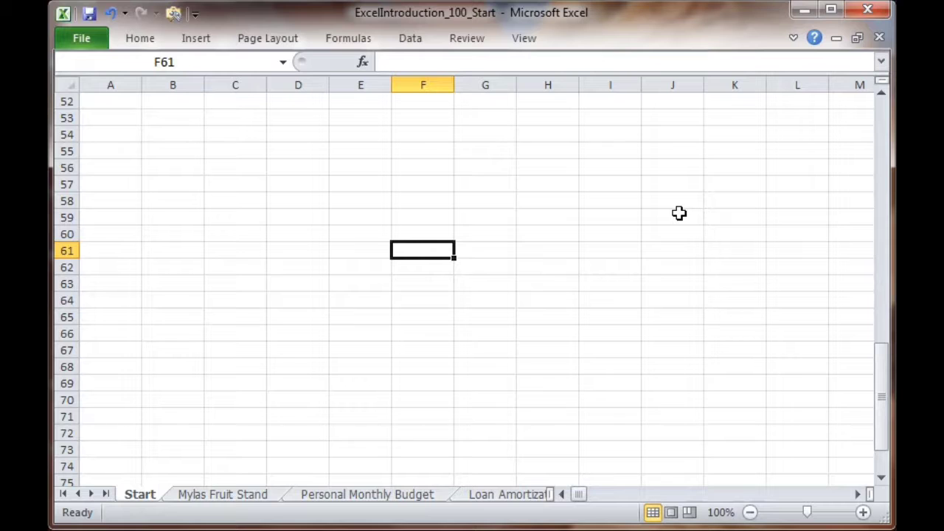
Jump along row 61 to the sheet's last column, back to column A, and down to the last row.
key("ctrl+Right")
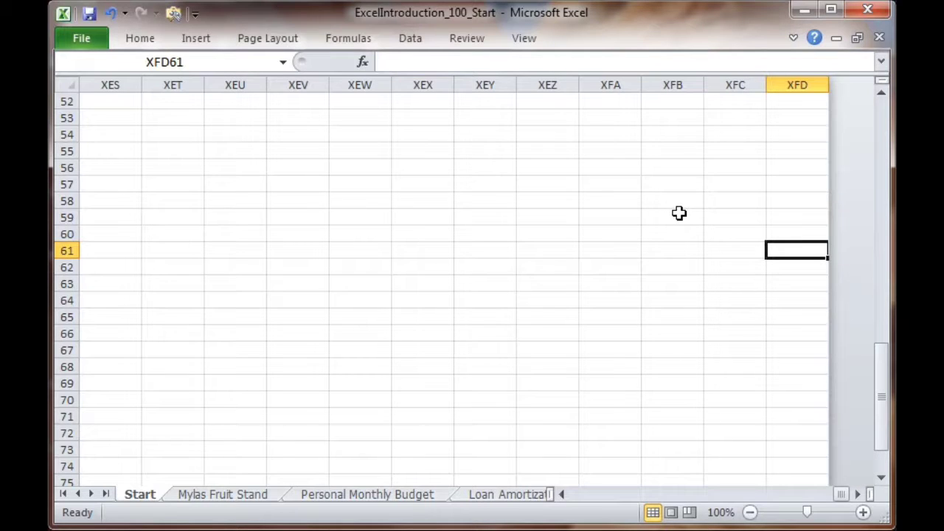
key("ctrl+Left")
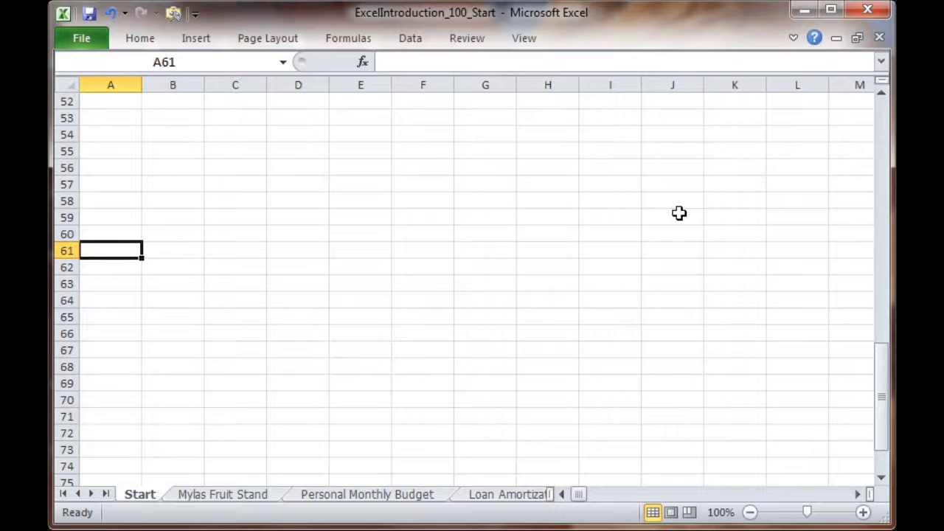
key("ctrl+Down")
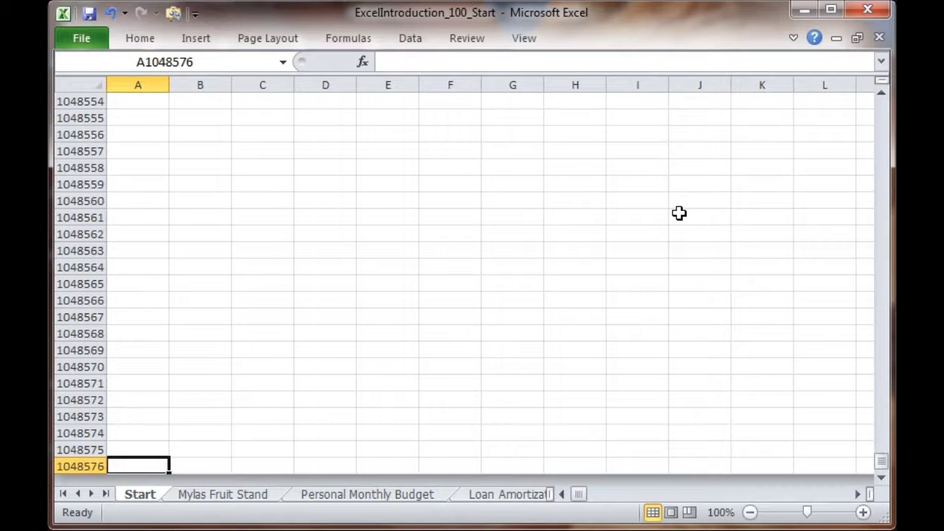
Return to cell A1 and move the selection three columns across and three rows down to D4.
key("ctrl+Home")
key("Right")
key("Right")
key("Right")
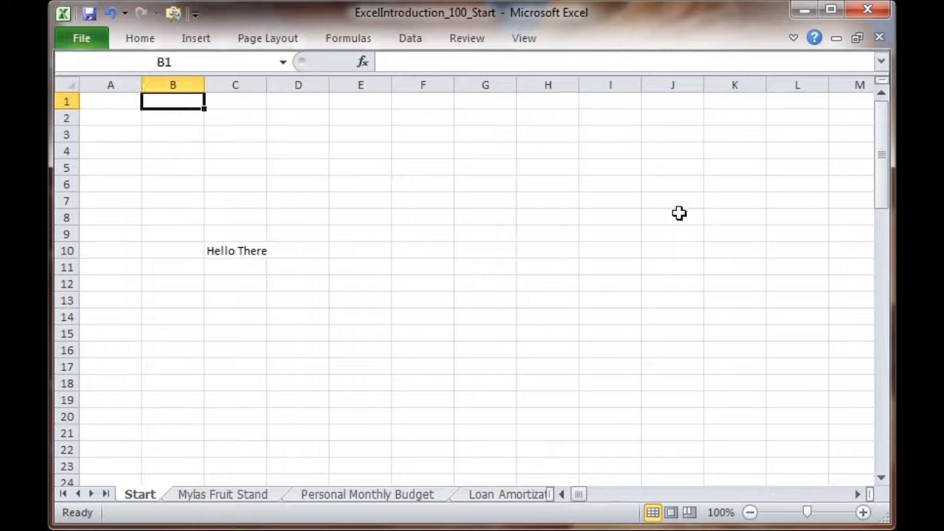
key("Down")
key("Down")
key("Down")
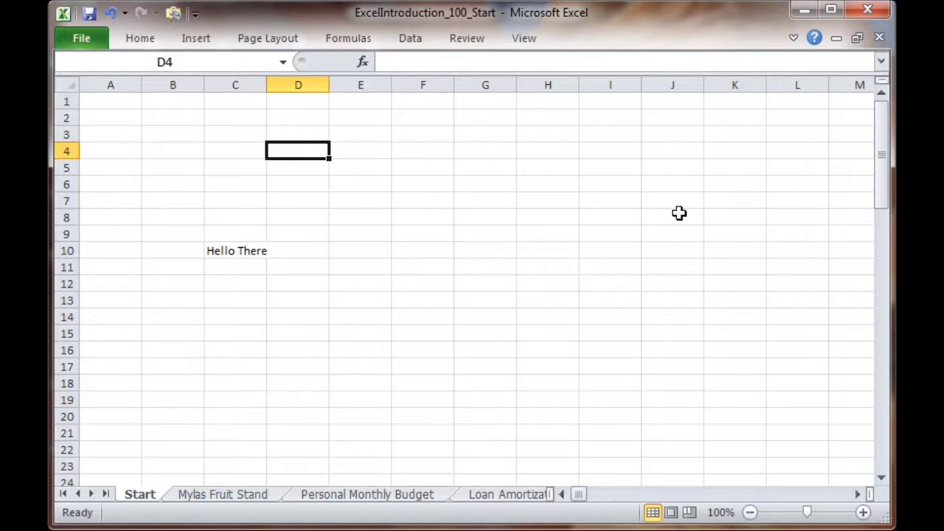
Open the Mylas Fruit Stand sheet and select G3 to view the Oranges row's average formula.
left_click(231, 498)
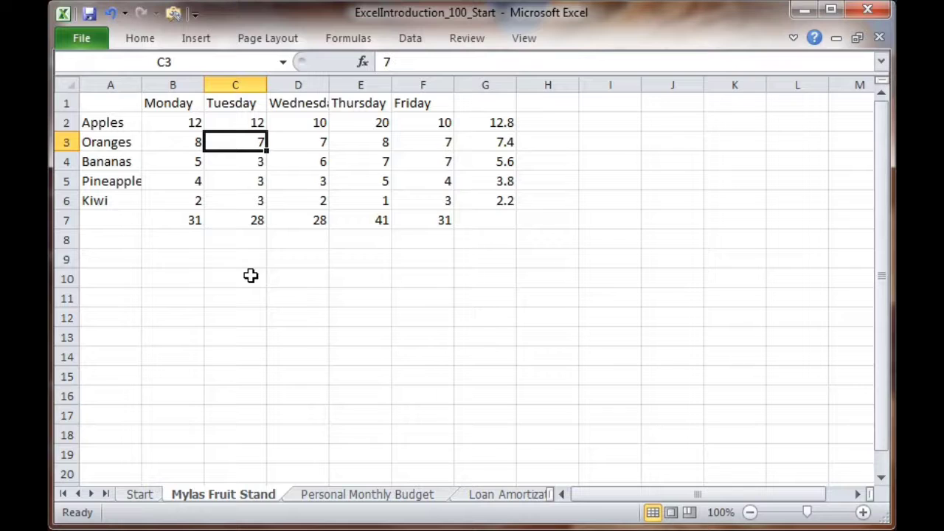
key("Right")
key("Right")
key("Right")
key("Right")
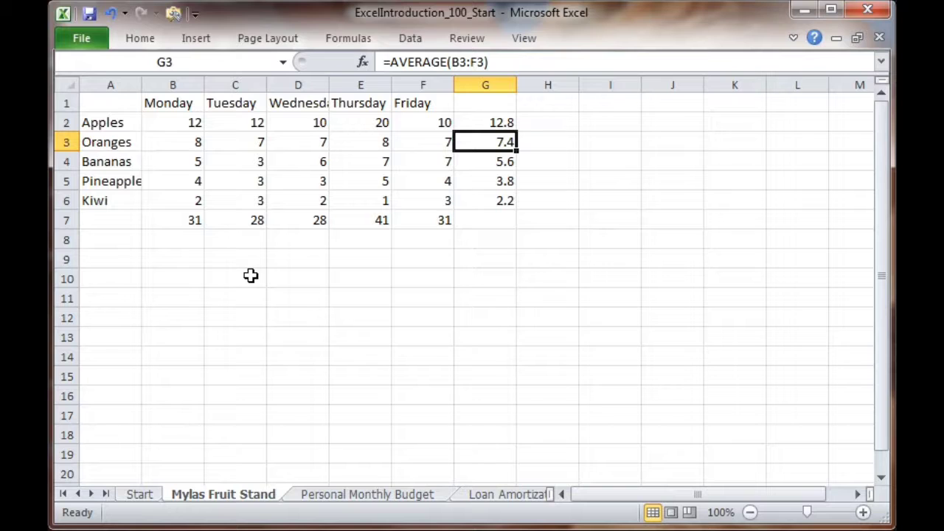
Move down column G to the Kiwi row's average, jump to the sheet's last row, and return up the column to G3.
key("Down")
key("Down")
key("Down")
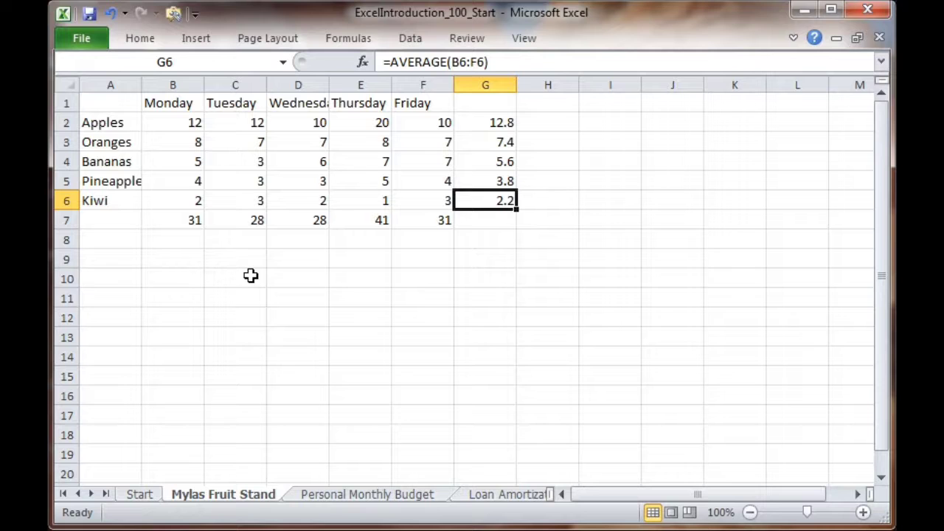
key("ctrl+Down")
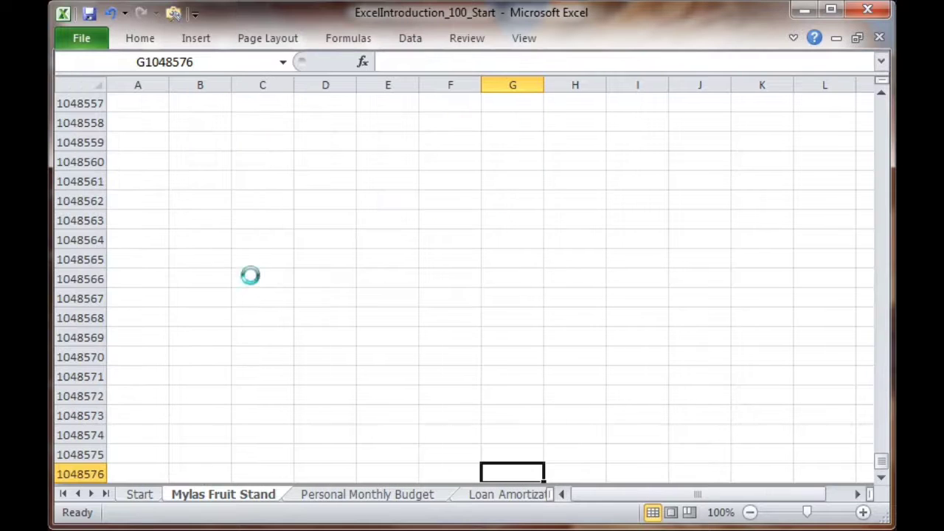
key("ctrl+Up")
key("Up")
key("Up")
key("Up")
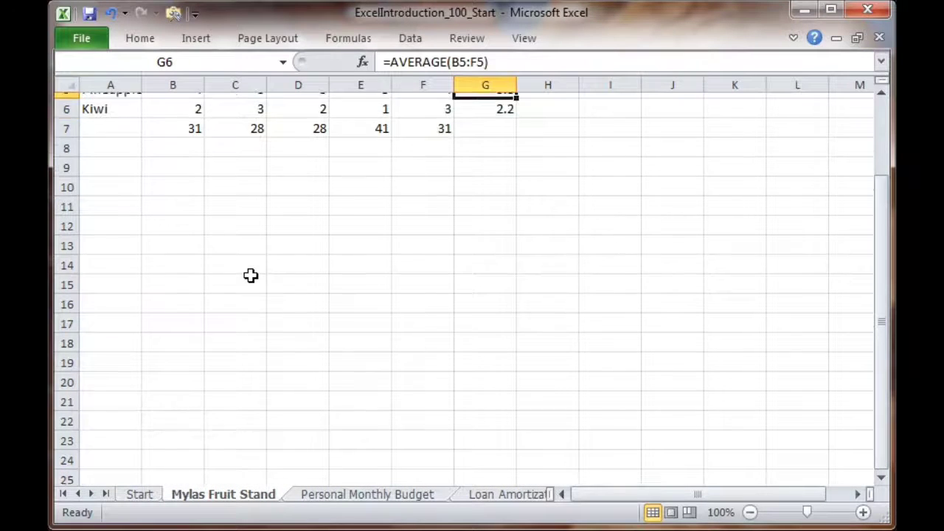
Select H15, H9, H10 and I17 in turn, returning to column A of each row, and finish at cell A1.
left_click(523, 340)
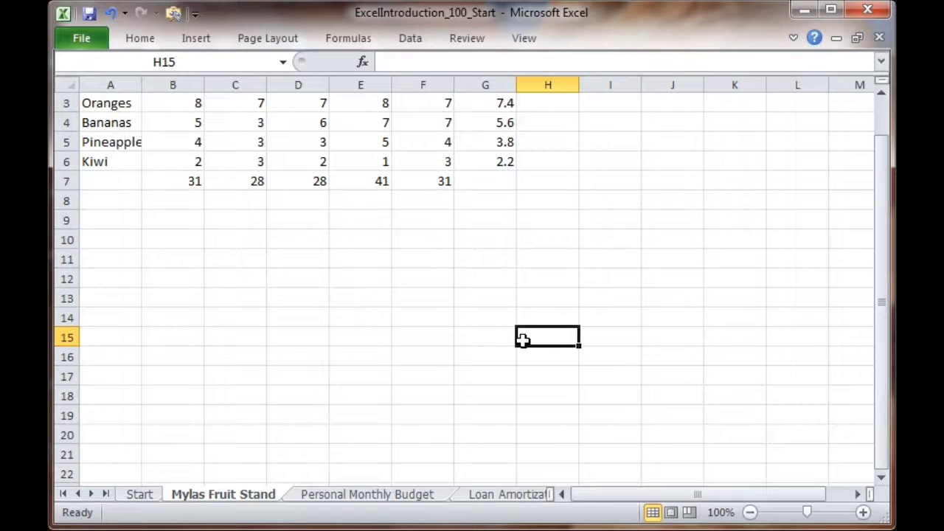
key("Home")
left_click(569, 224)
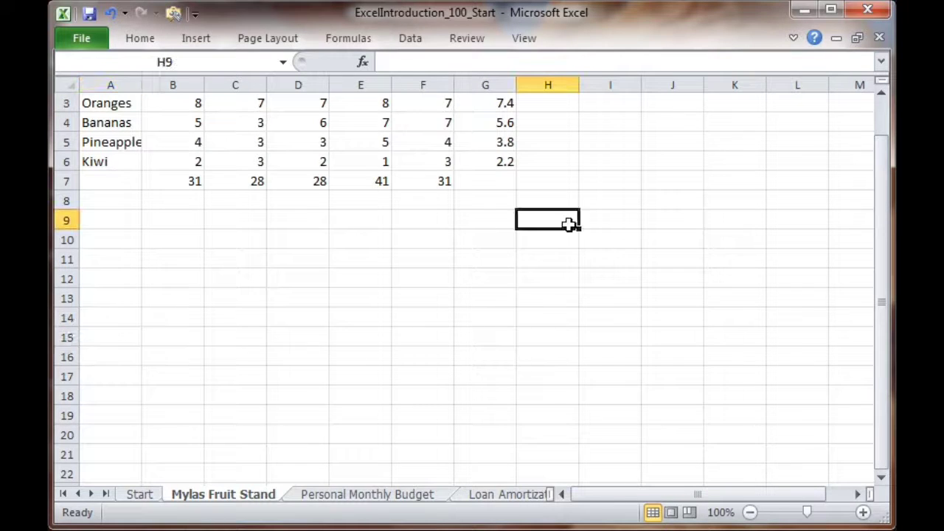
key("Home")
left_click(569, 246)
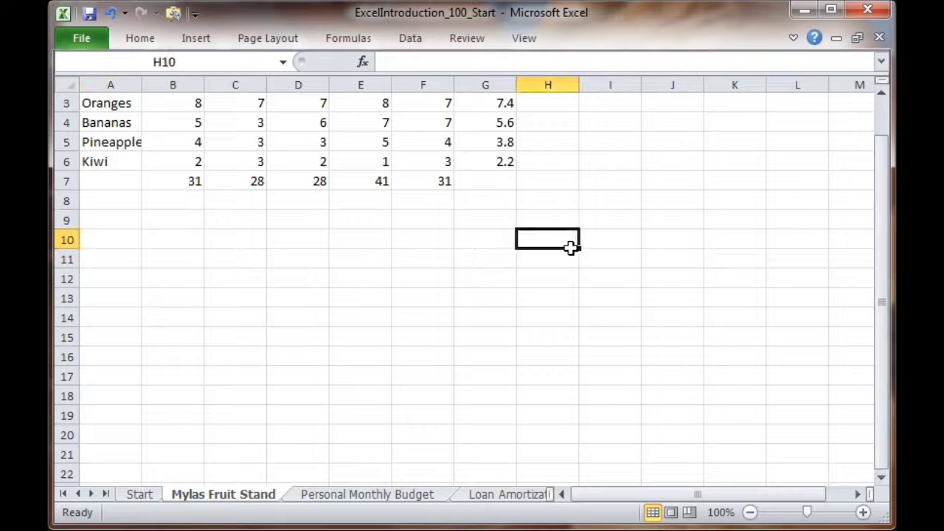
key("Home")
left_click(607, 373)
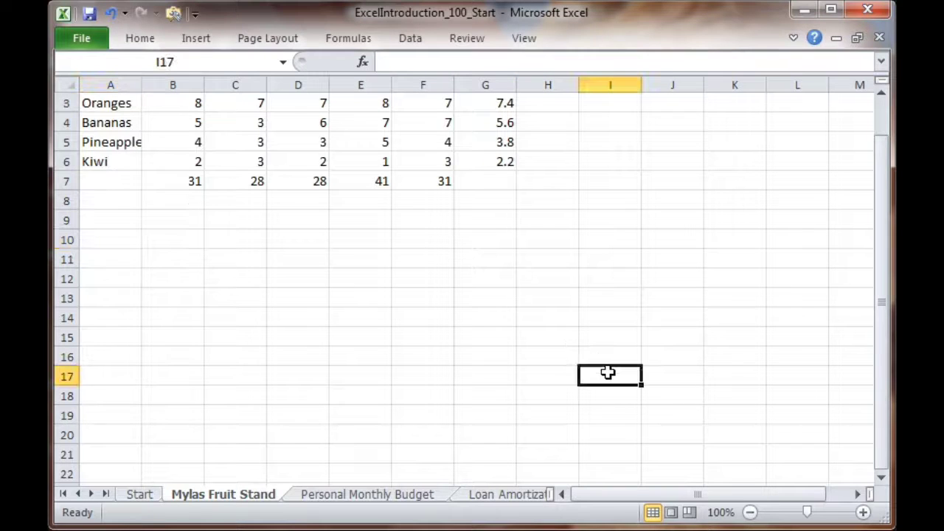
key("Home")
left_click(607, 373)
key("ctrl+Home")
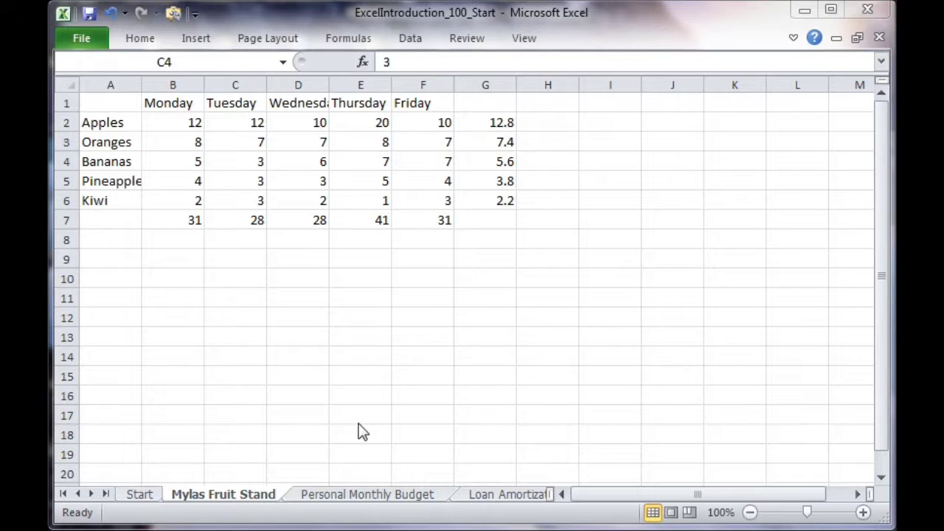
From C4 in the Bananas row, jump to the row's last filled cell G4 and back to its first cell A4.
left_click(294, 172)
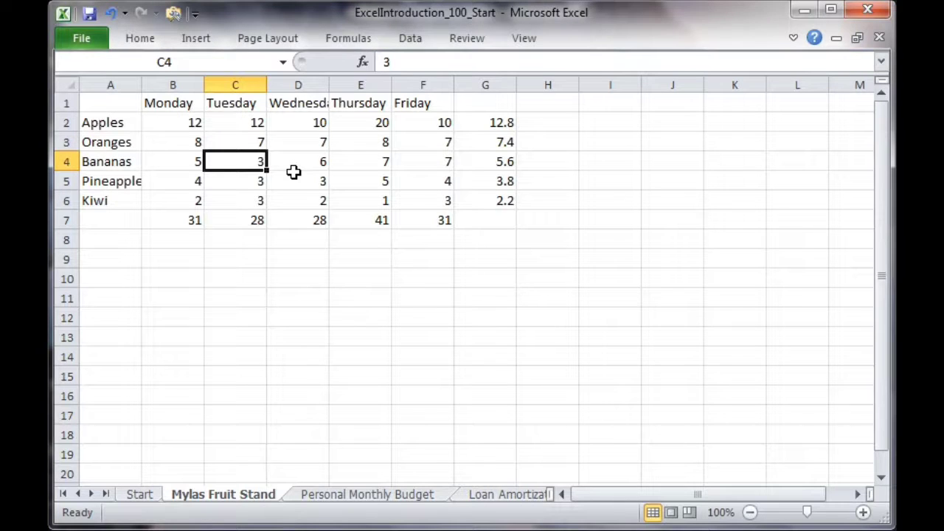
key("End")
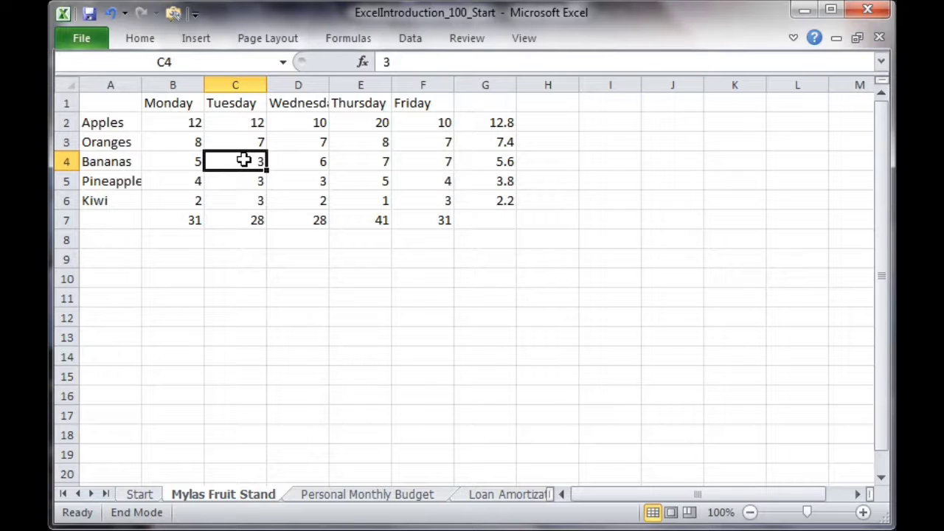
key("Right")
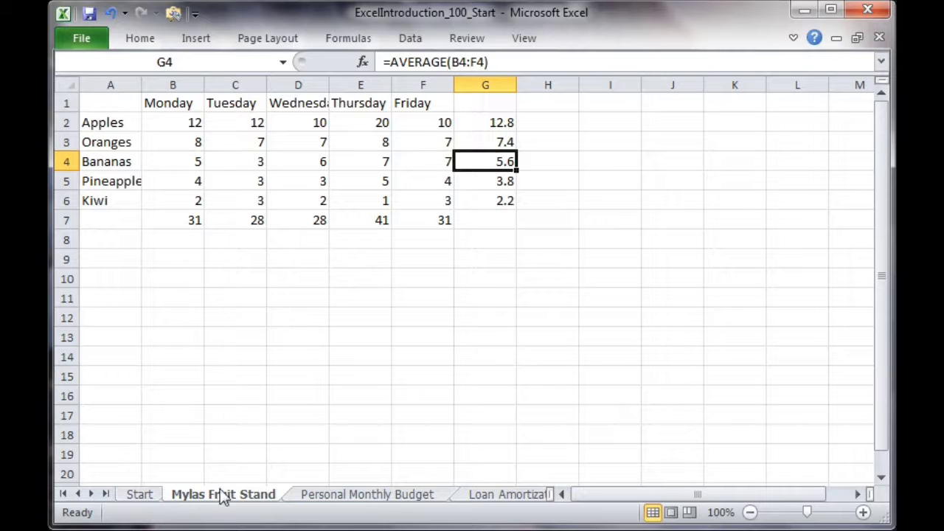
key("End")
key("Left")
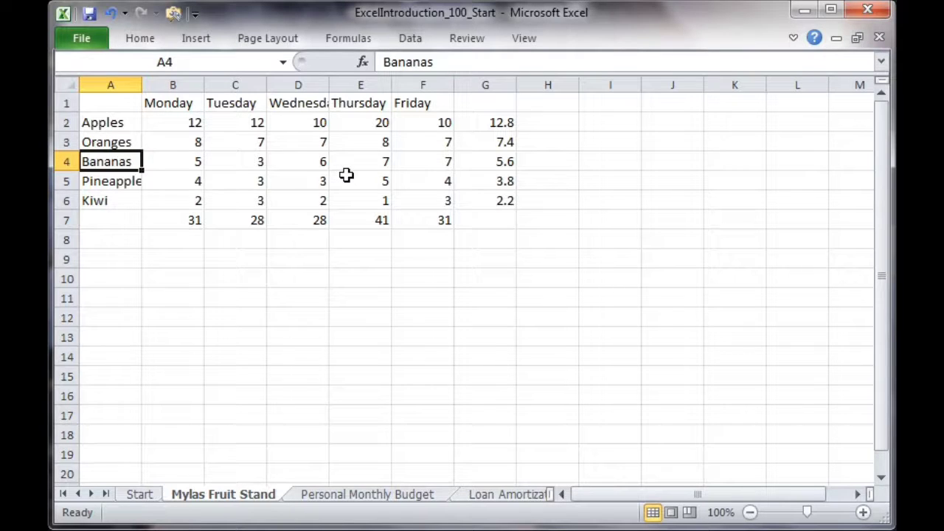
Select D4 and use the Go To command to jump to cell C250.
left_click(305, 161)
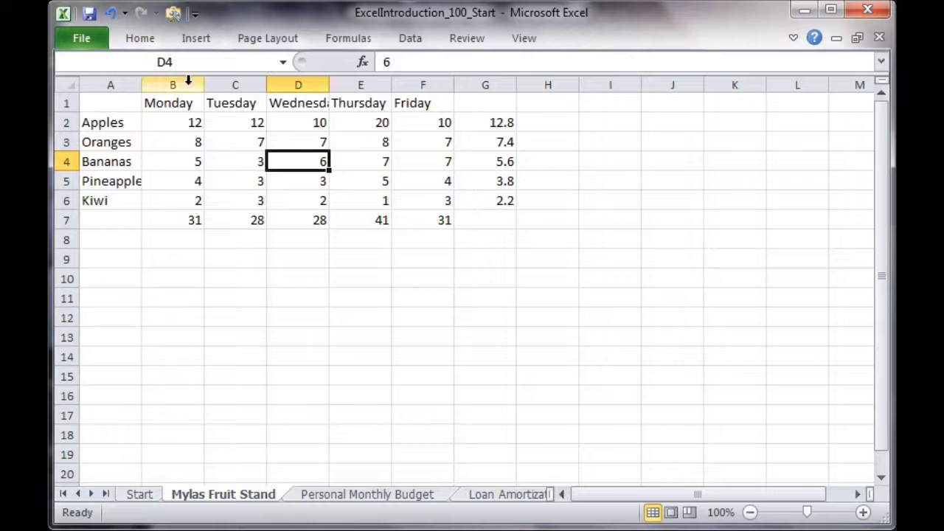
left_click(139, 41)
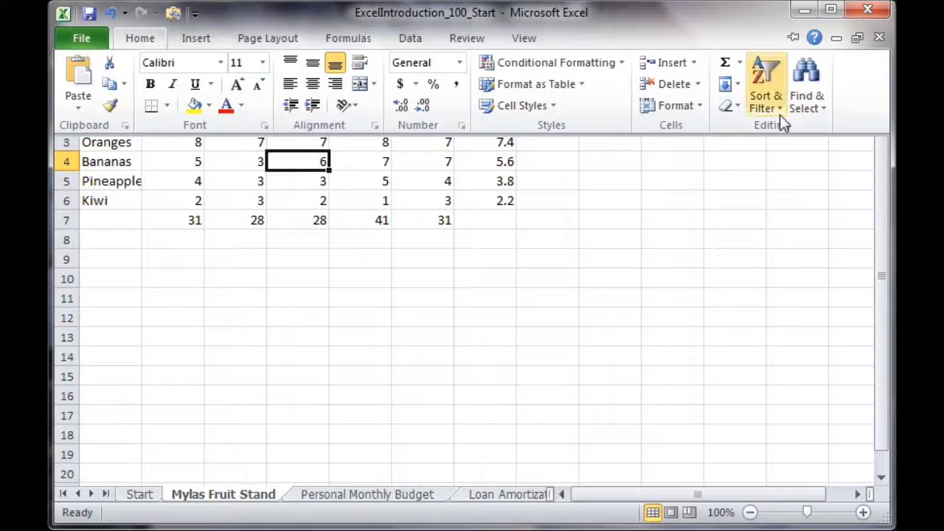
left_click(807, 109)
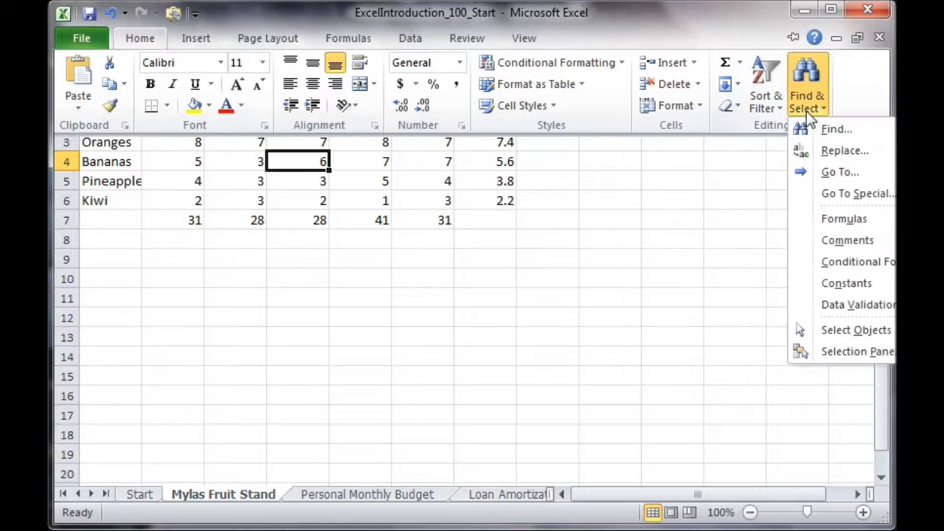
left_click(856, 174)
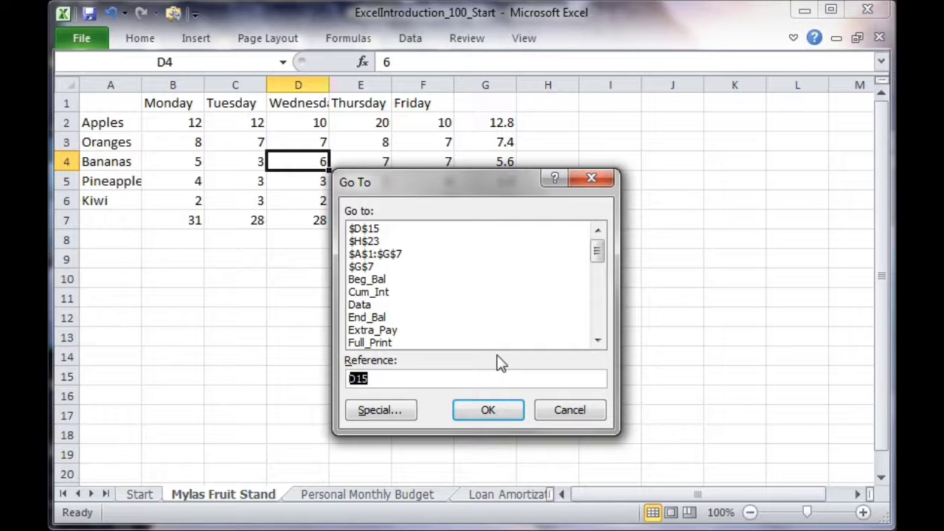
type("c250")
left_click(484, 410)
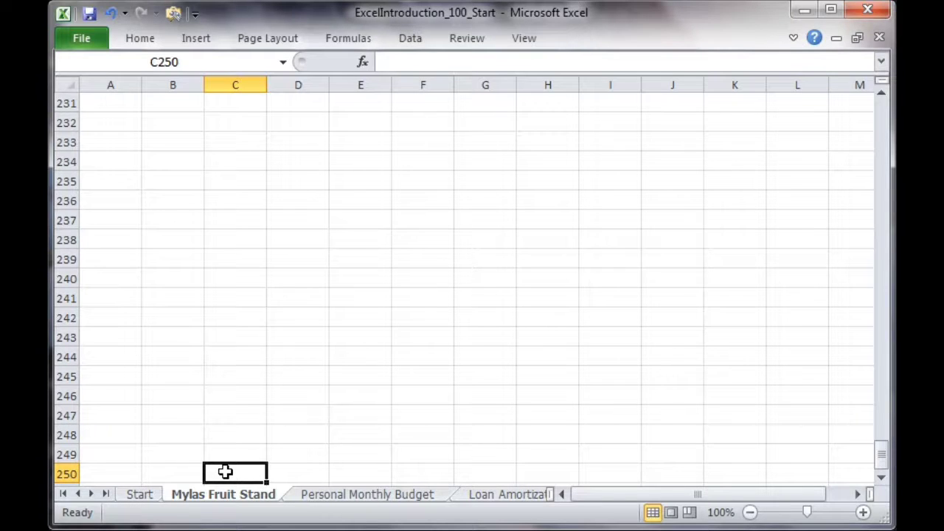
Return to cell A1 with the Go To command.
key("ctrl+g")
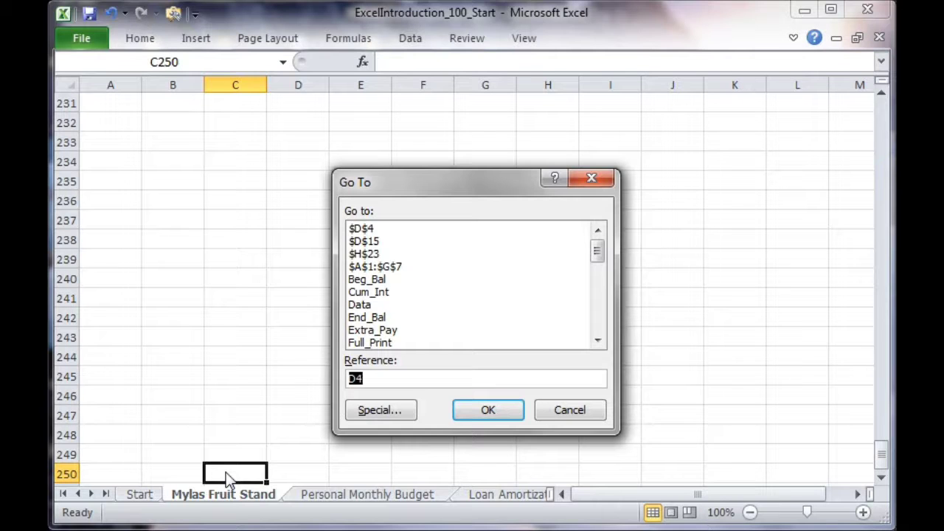
type("a1")
left_click(473, 407)
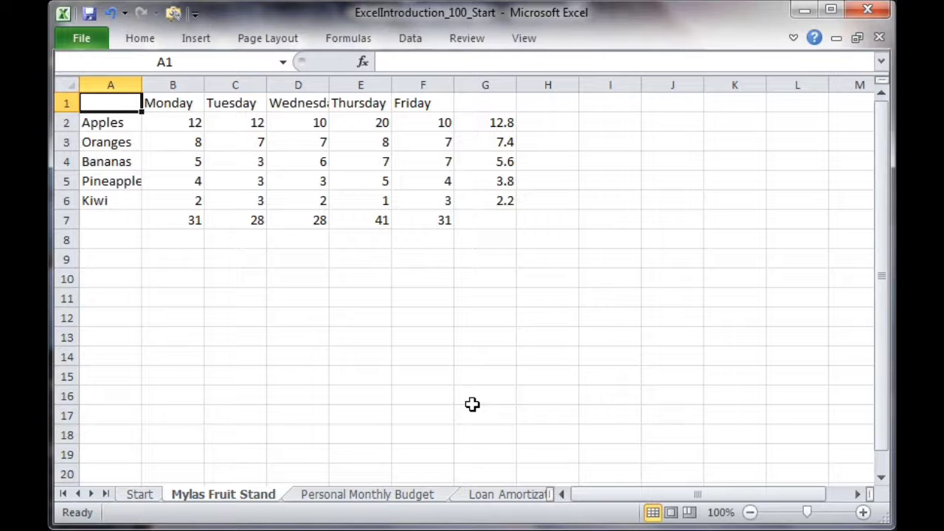
Select the whole fruit table by entering the range A1:G7 in Go To.
key("F5")
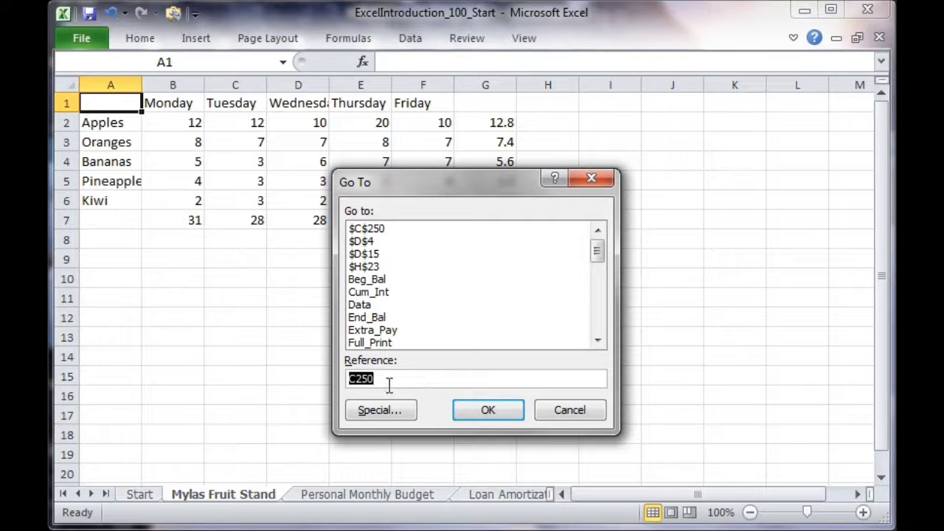
left_click(393, 379)
left_click_drag(392, 379, 291, 379)
type("a1:")
type("g7")
left_click(499, 411)
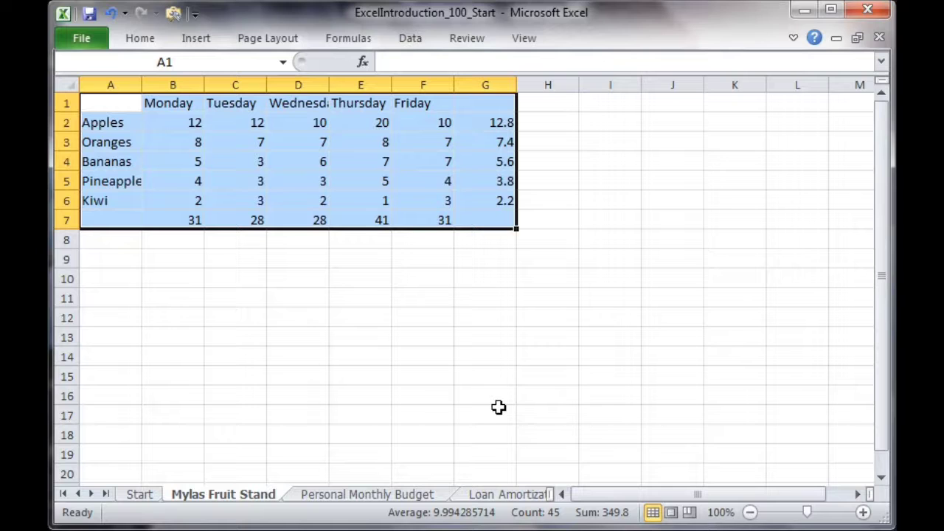
left_click(225, 530)
left_click(287, 286)
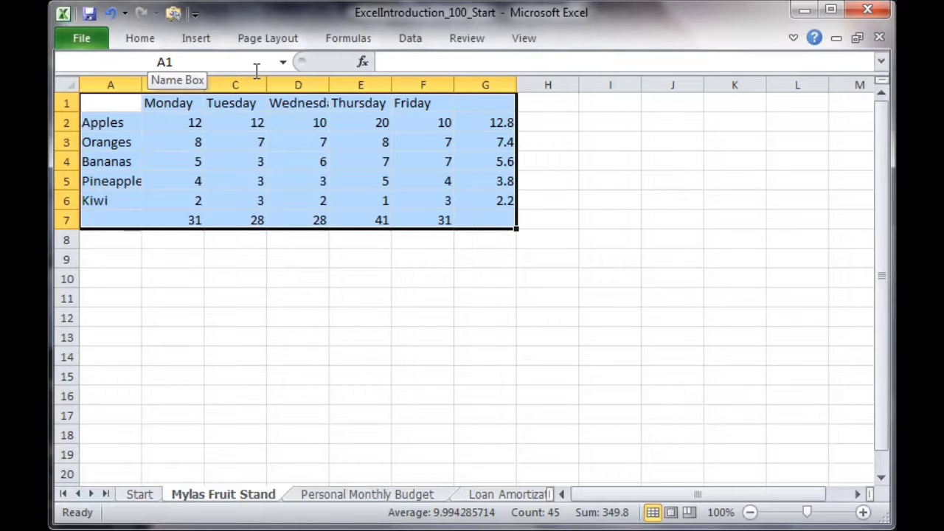
left_click(200, 65)
left_click(201, 65)
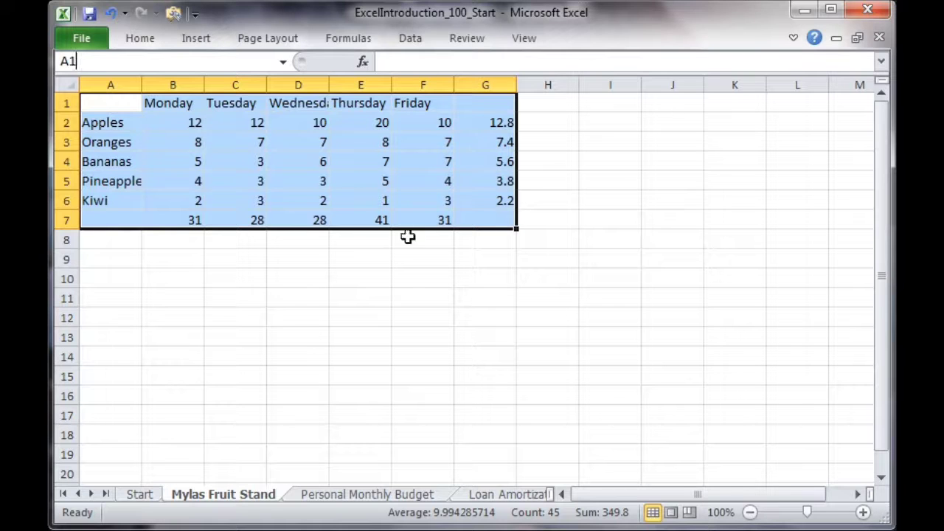
Reselect the range A1:G7 starting from A1 and advance the active cell inside the selection, row by row, to E2.
left_click(123, 106)
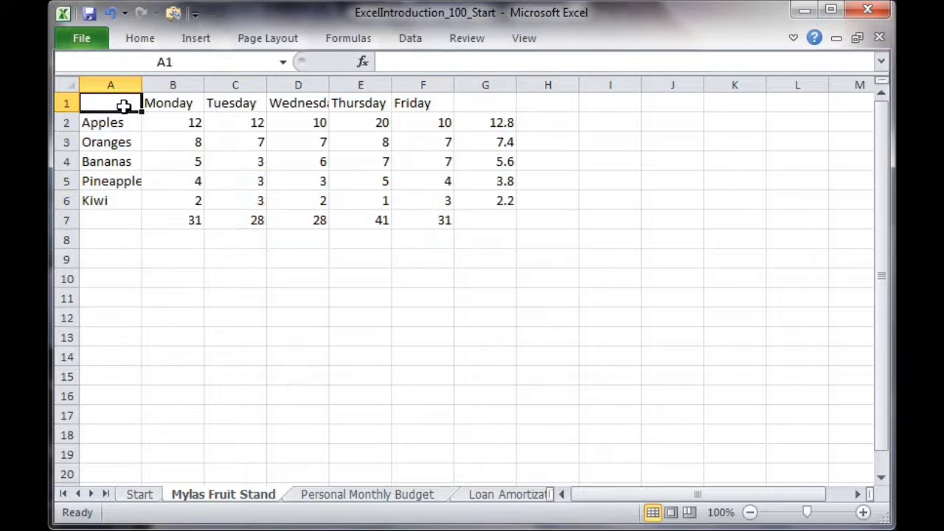
left_click_drag(123, 107, 487, 219)
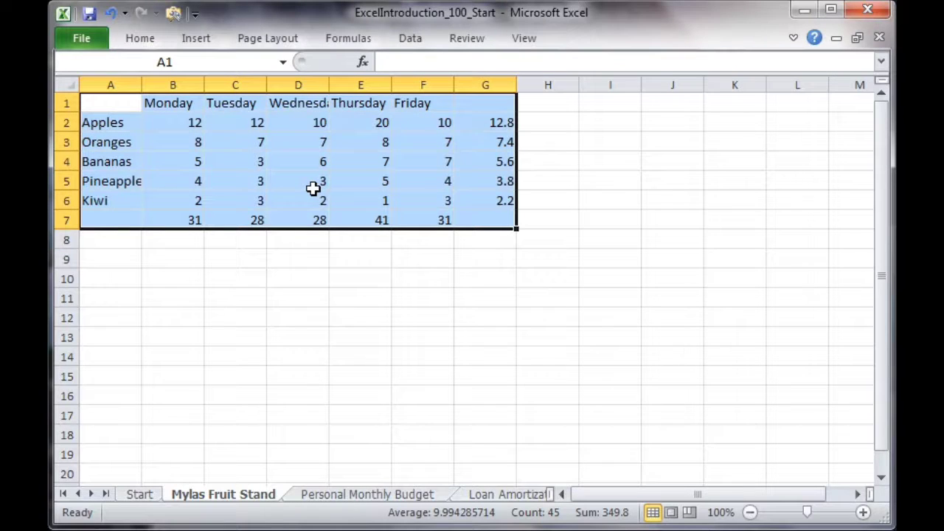
key("Tab")
key("Tab")
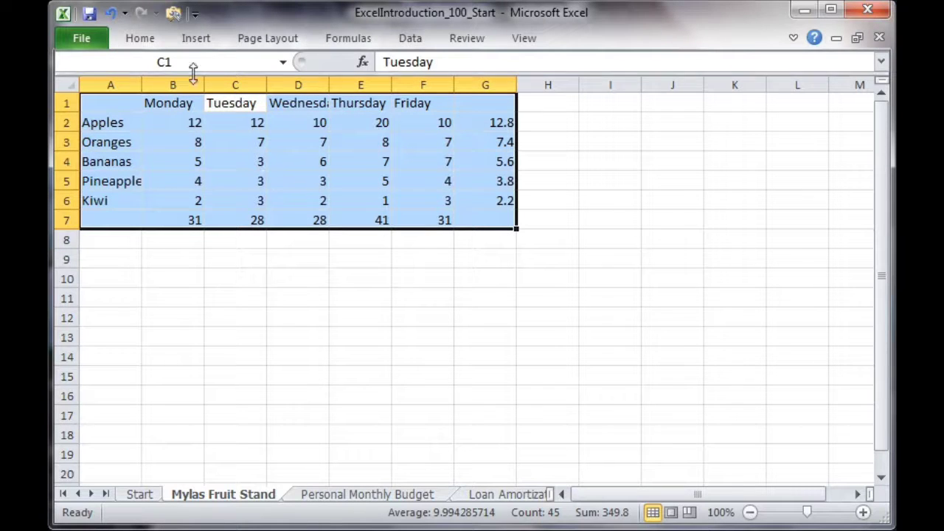
key("Tab")
key("Tab")
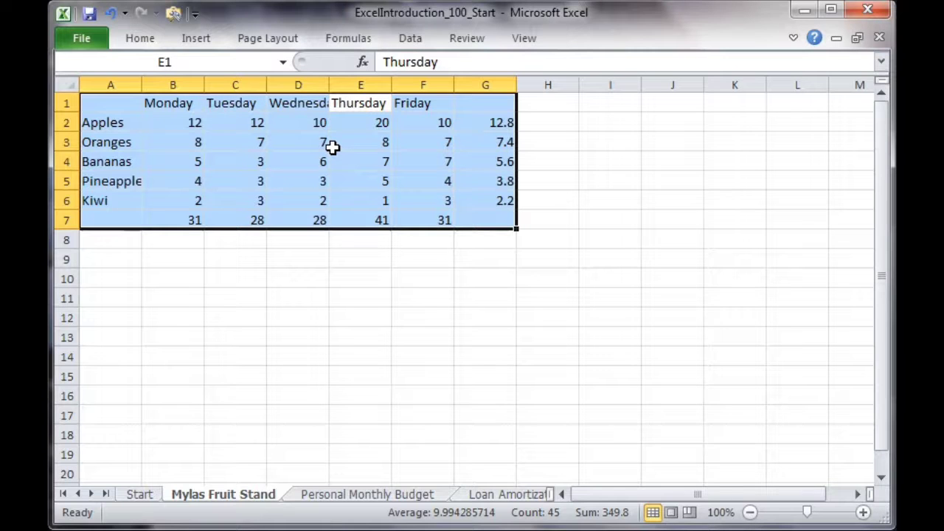
key("Tab")
key("Tab")
key("Tab")
key("Tab")
key("Tab")
key("Tab")
key("Tab")
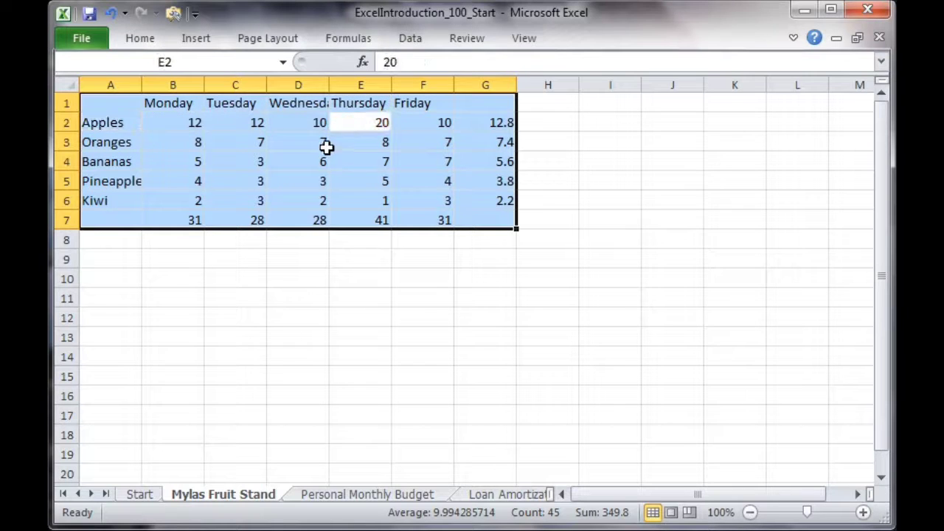
Go to cell C250 through the Name Box and return to A1 the same way.
left_click(212, 62)
type("c250")
key("Return")
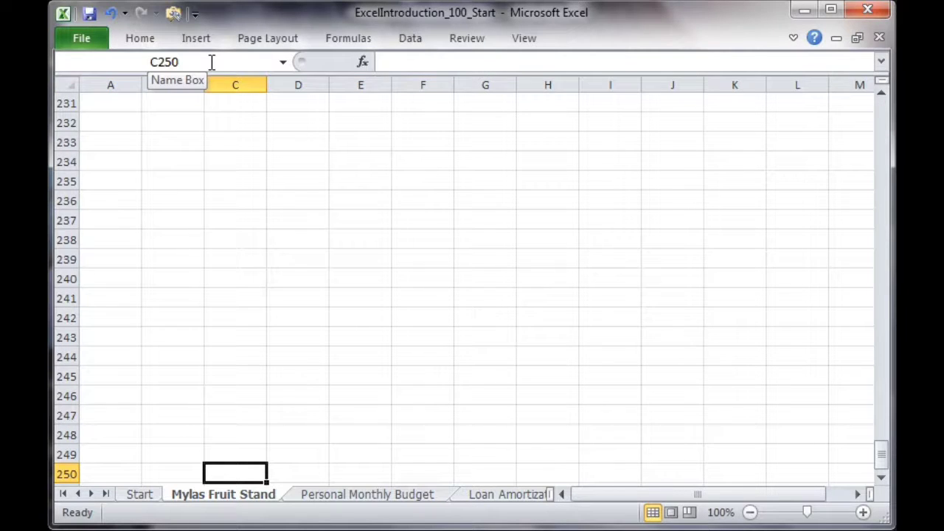
left_click(212, 62)
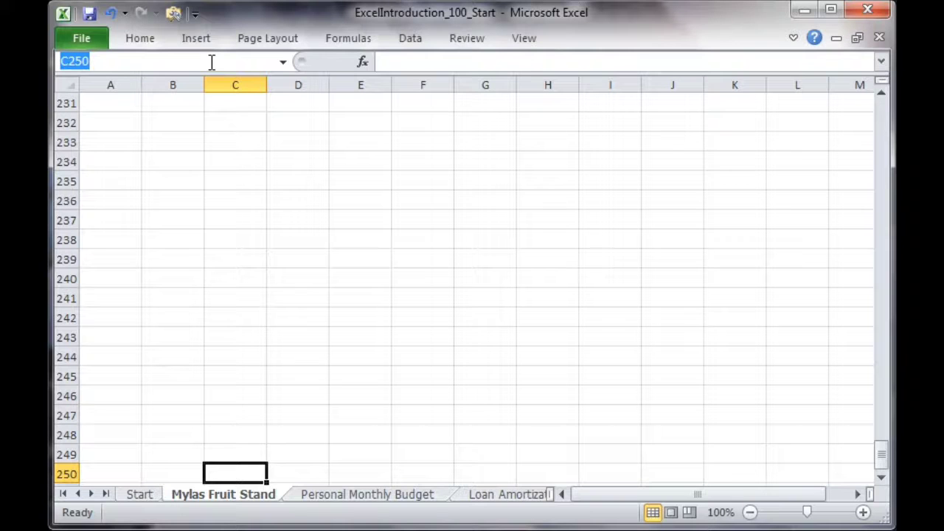
type("a1")
key("Return")
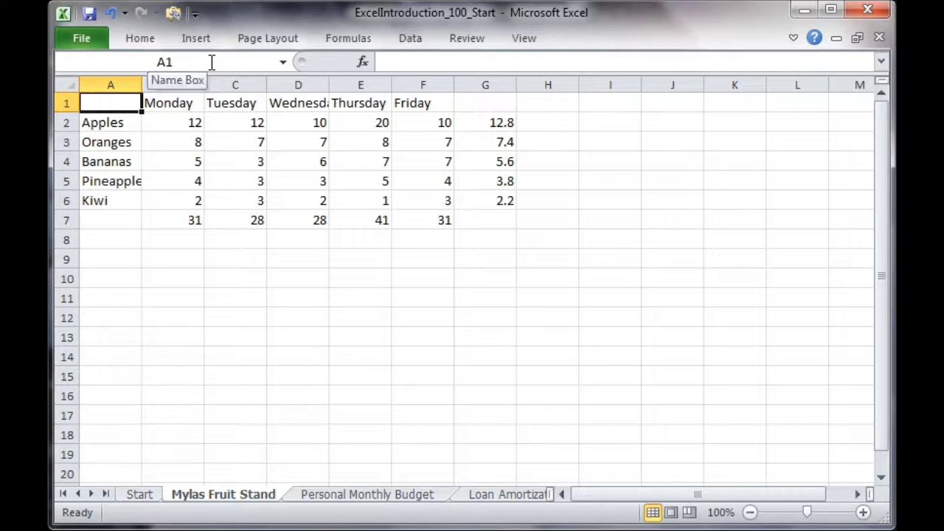
Select the range A1:G7 by entering its reference in the Name Box.
left_click(211, 62)
type("a")
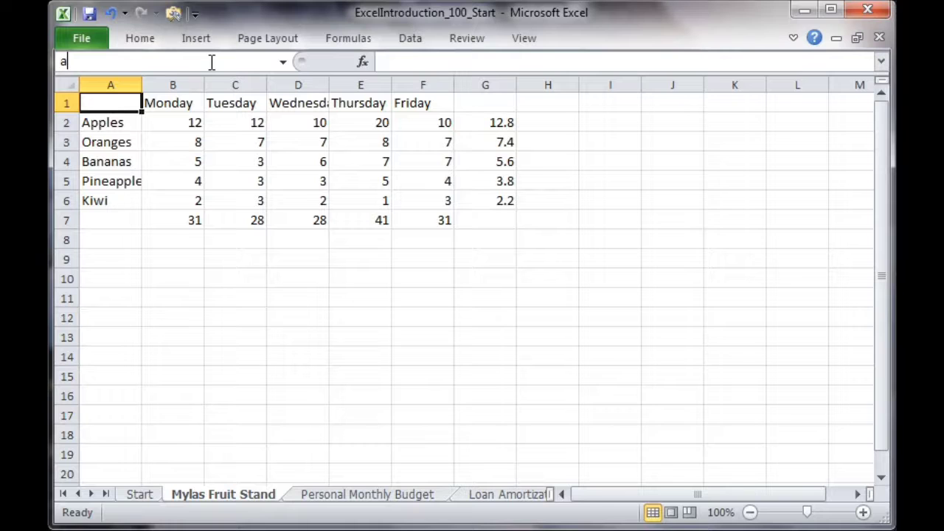
type("1:g7")
key("Return")
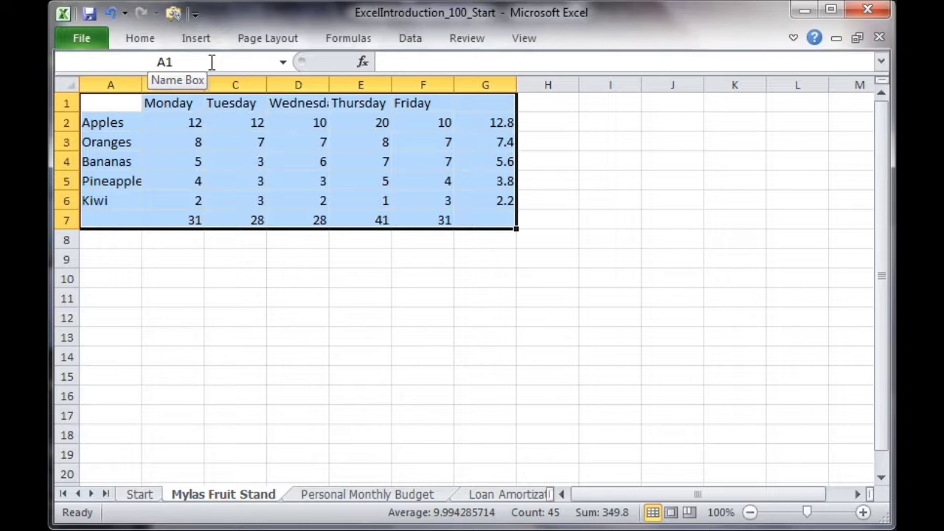
Select cells D10, C7, A2, F6, I9, L18 and G14 in turn, ending on D12.
left_click(314, 279)
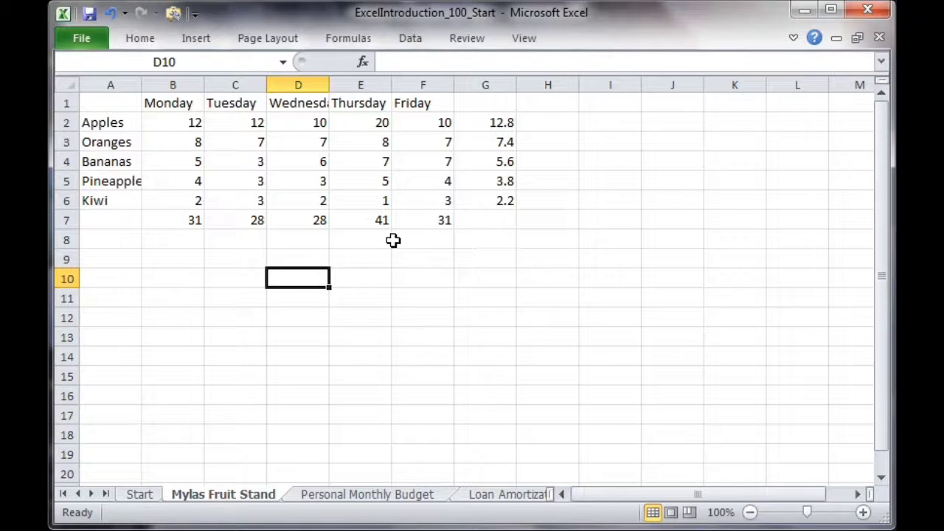
left_click(236, 222)
left_click(133, 130)
left_click(397, 196)
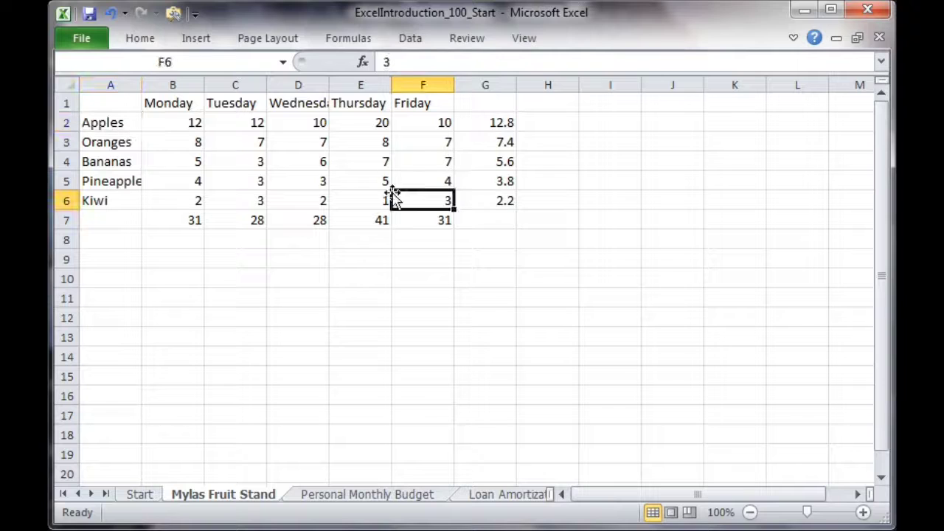
left_click(638, 264)
left_click(818, 431)
left_click(457, 361)
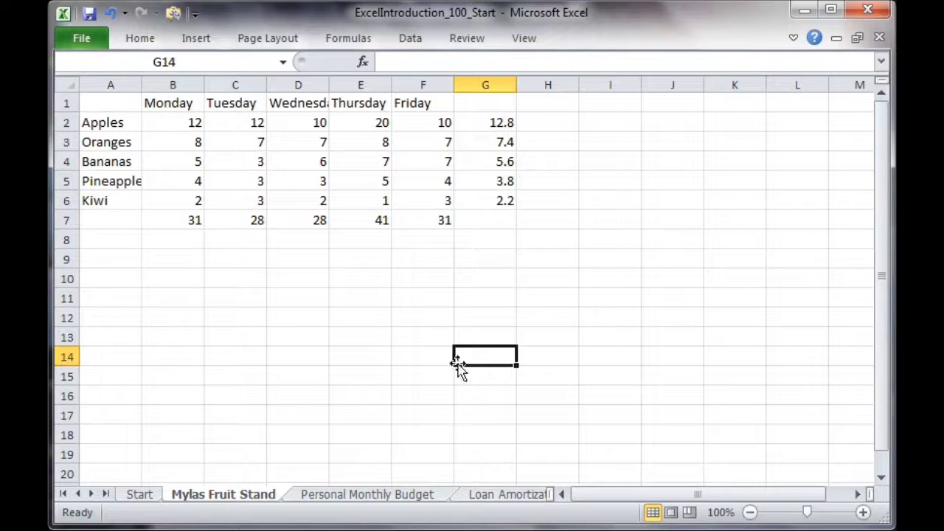
left_click(288, 318)
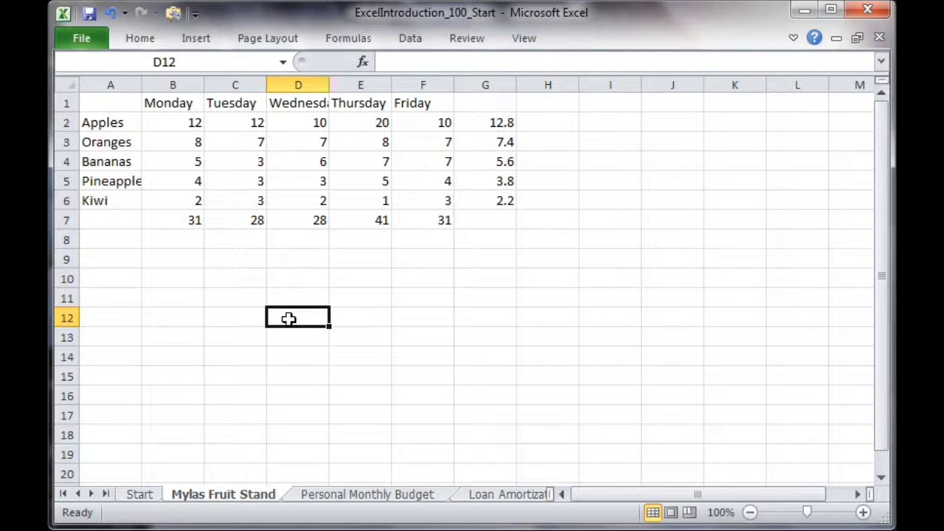